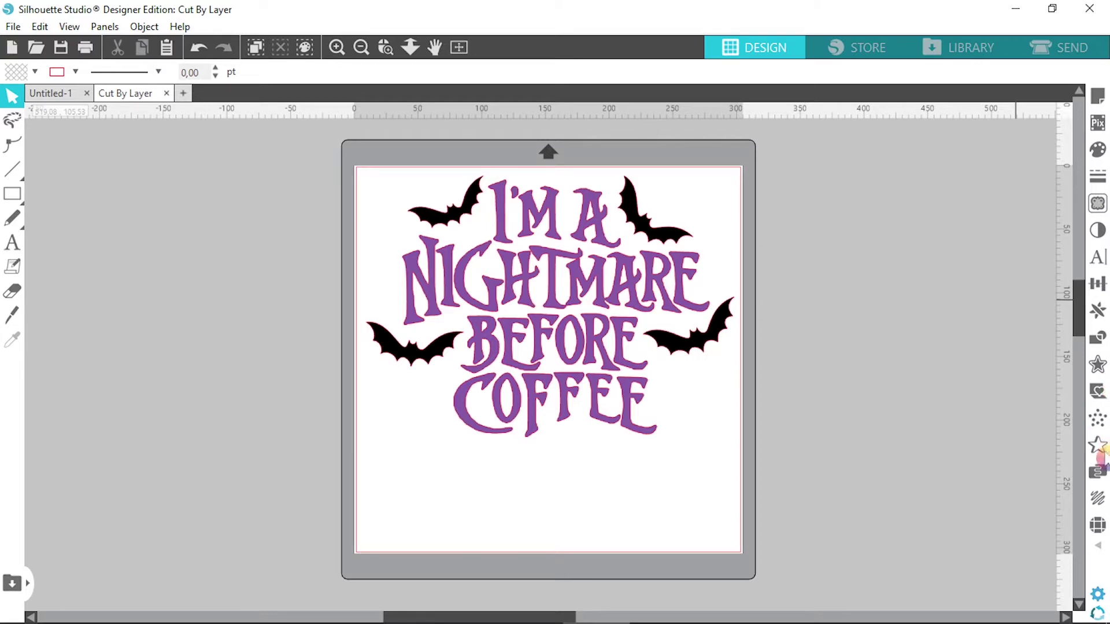
# Open the Layers panel and expand Layer 1 to show its contents
pyautogui.moveTo(1098, 552)
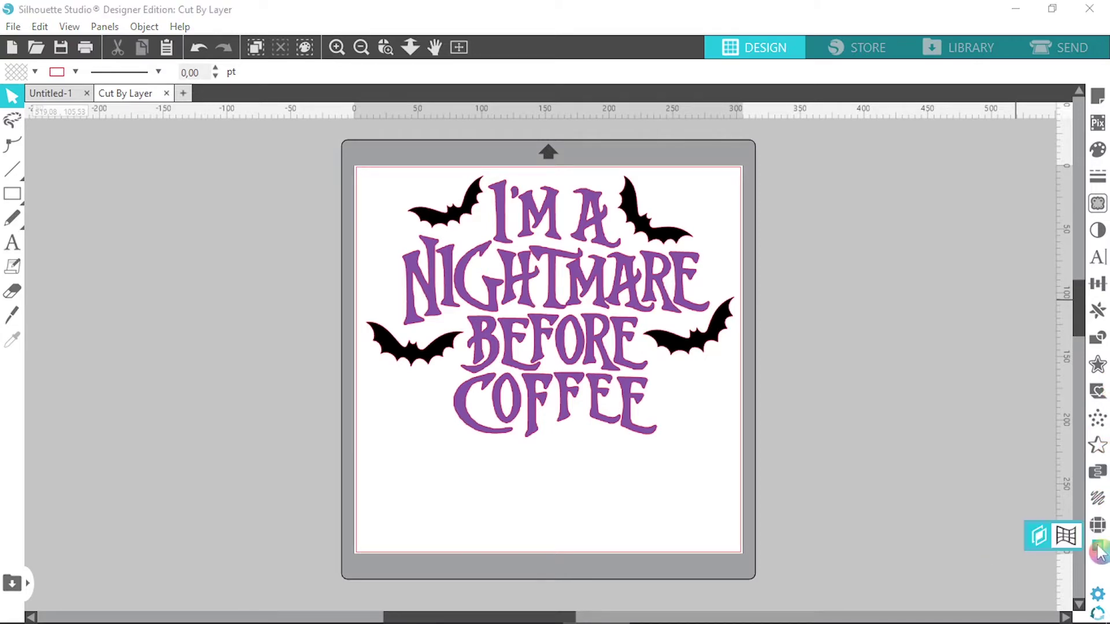
pyautogui.click(1038, 535)
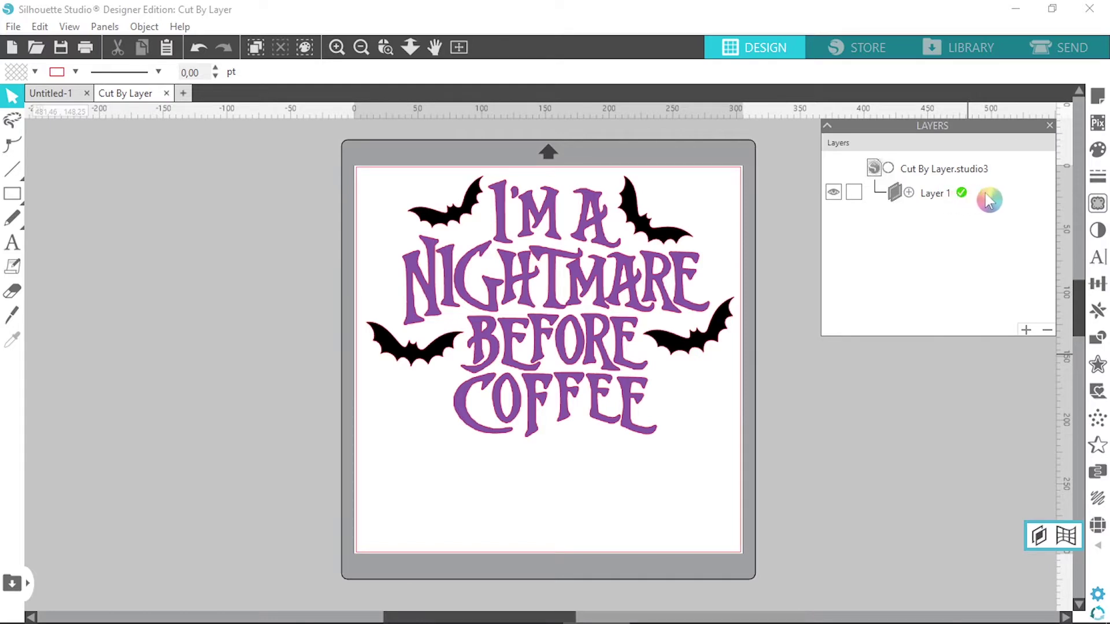
pyautogui.click(909, 193)
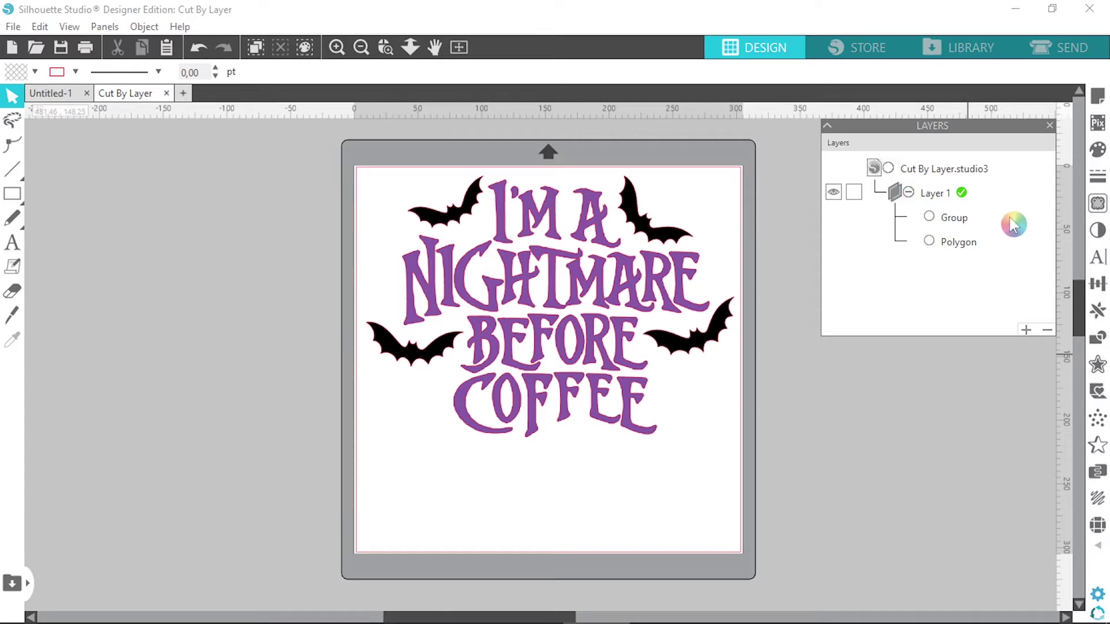
# Match the Group entry to the bats and the Polygon entry to the COFFEE text
pyautogui.click(954, 220)
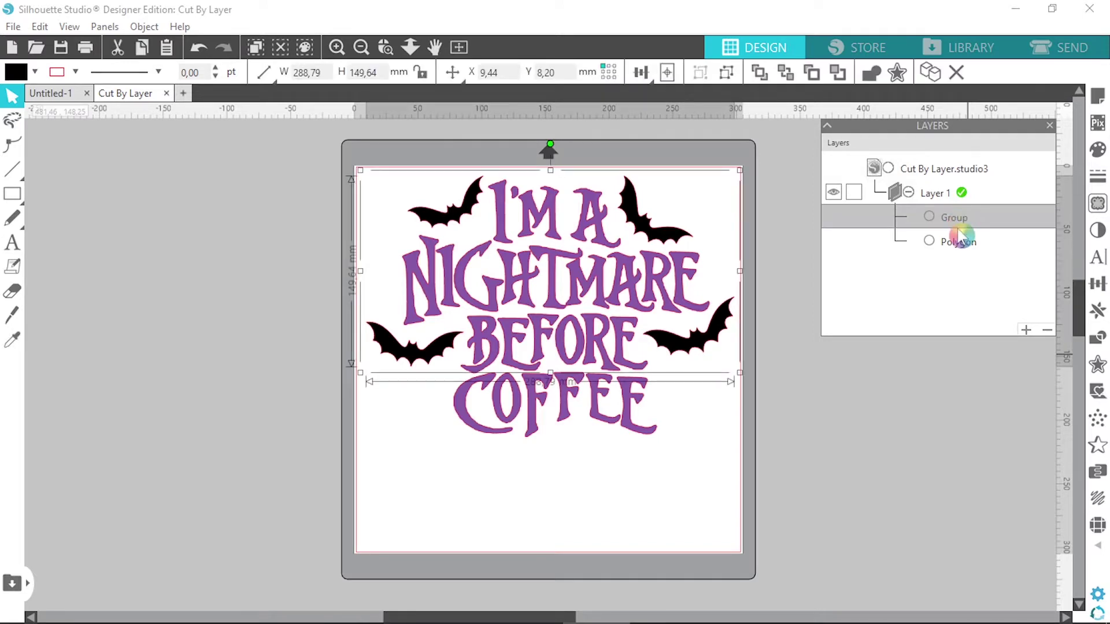
pyautogui.click(958, 242)
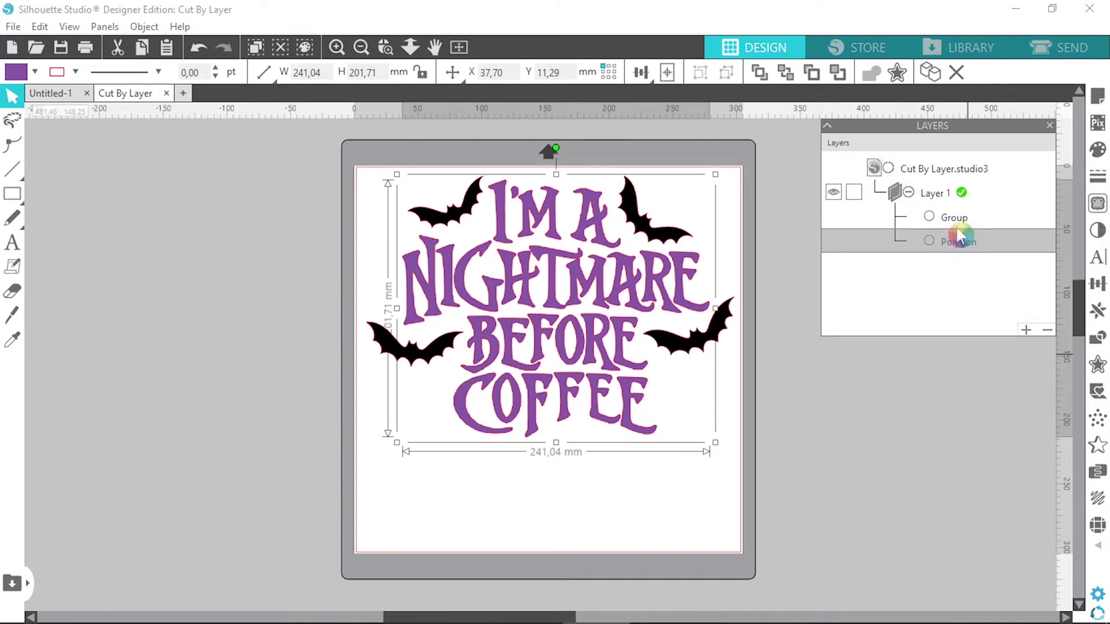
pyautogui.click(954, 222)
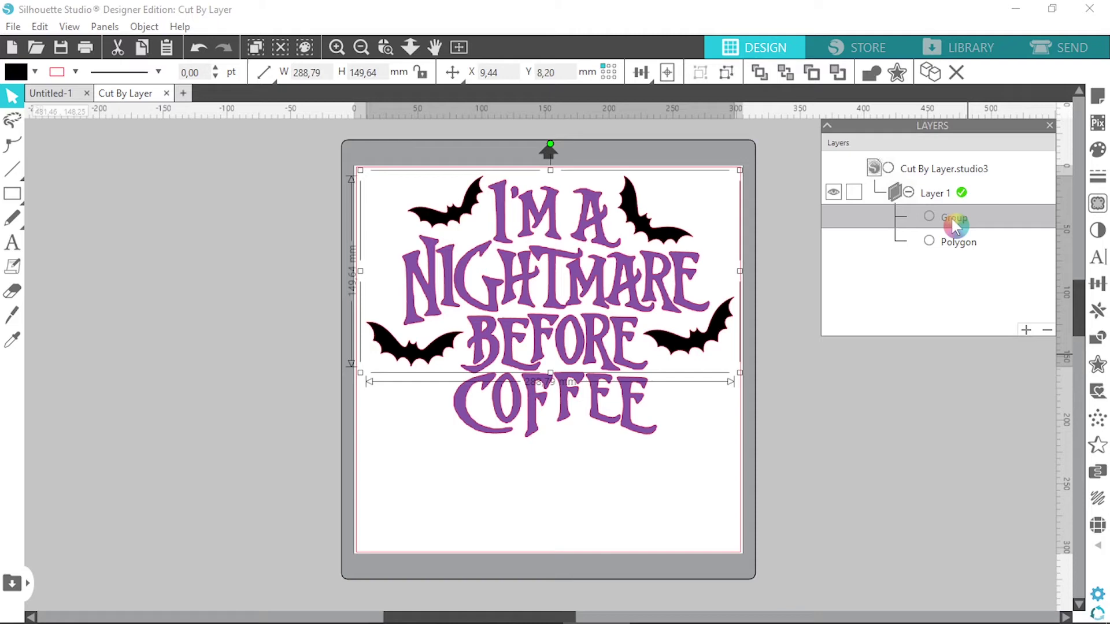
pyautogui.click(959, 245)
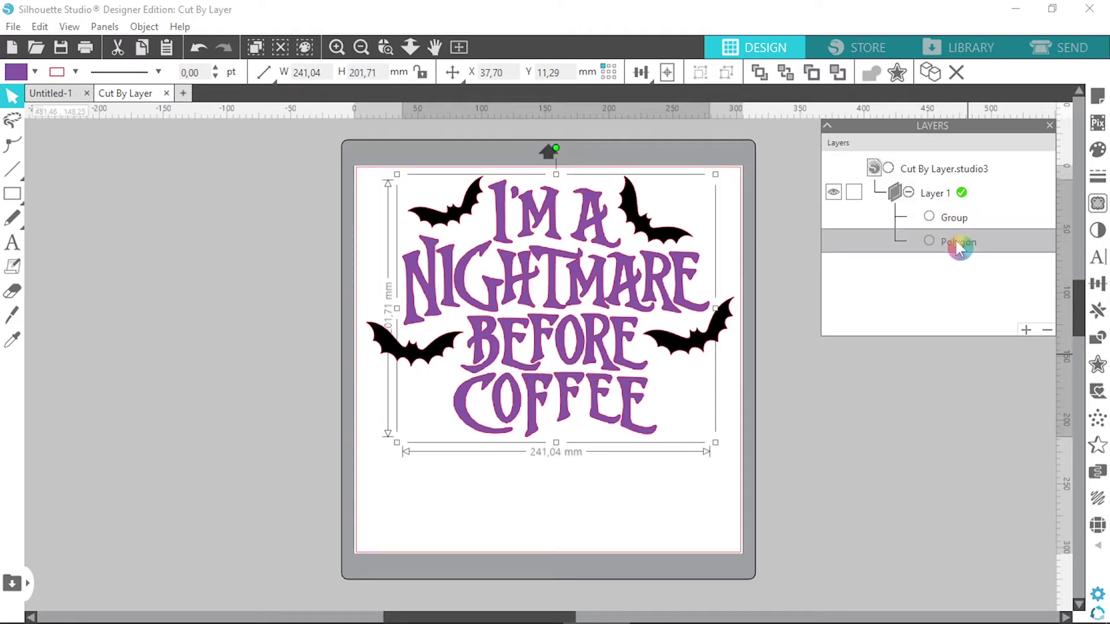
pyautogui.click(985, 283)
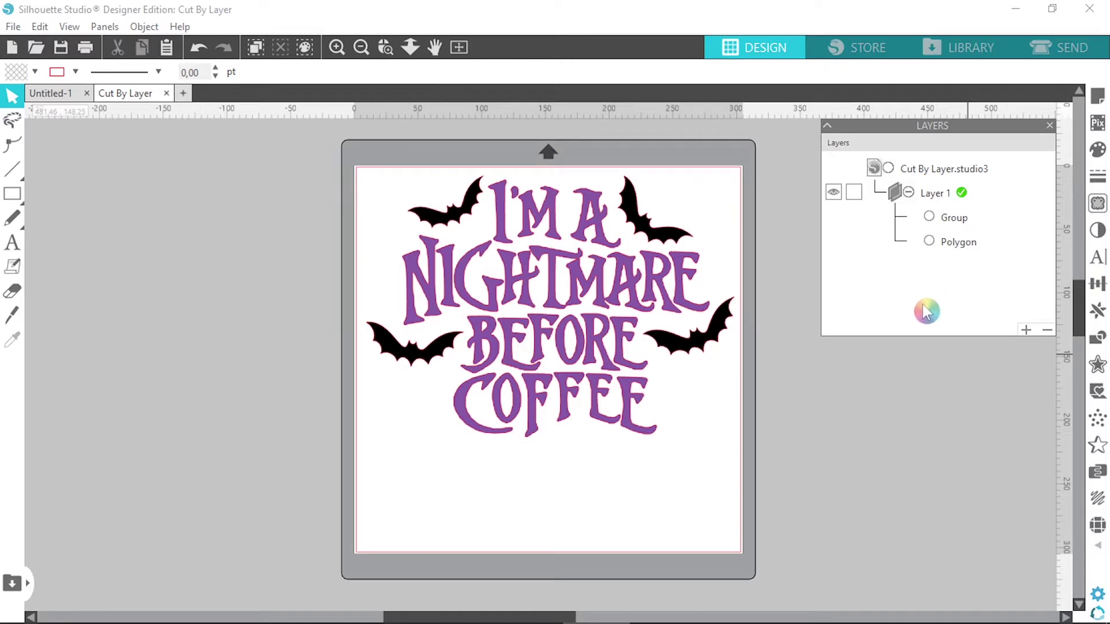
pyautogui.click(697, 345)
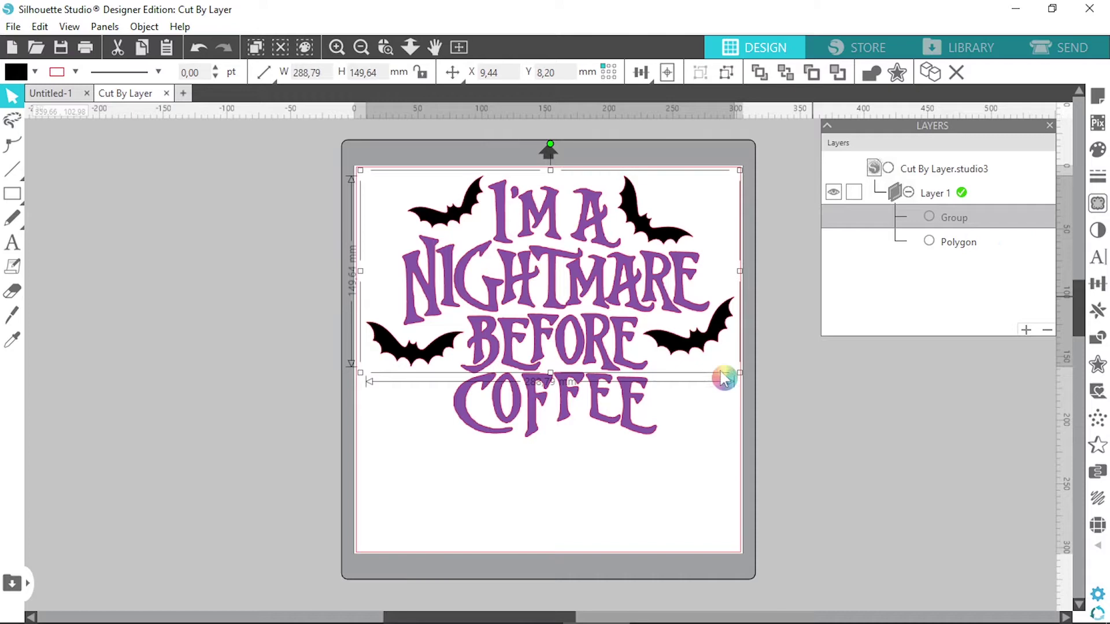
pyautogui.click(623, 422)
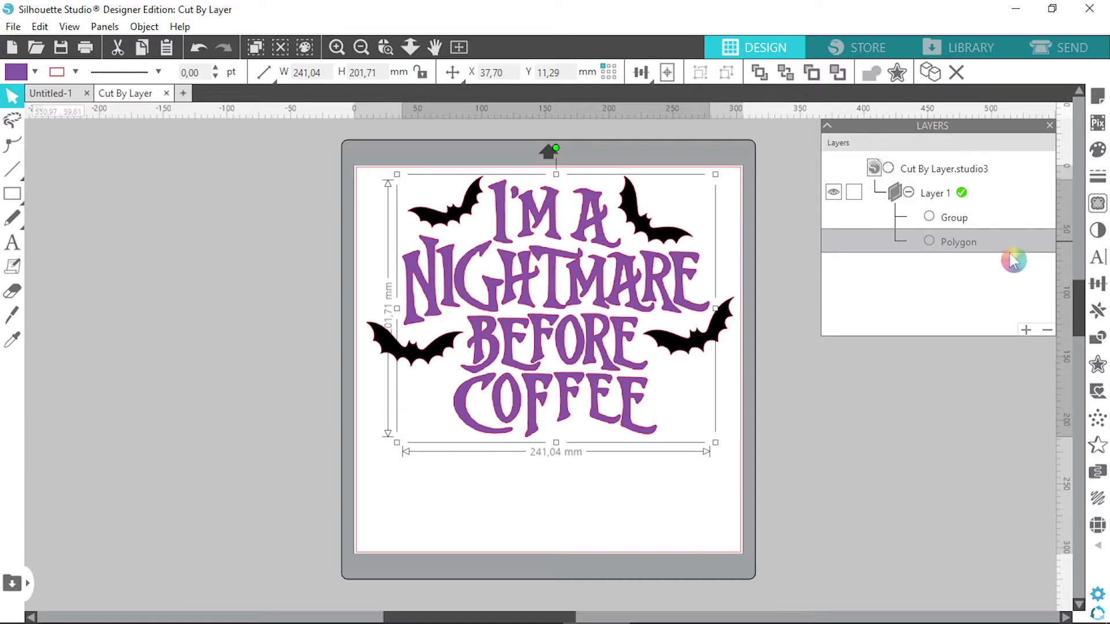
# Rename the Group entry 'Bats (Black)' and the Polygon entry 'Text (Purple)'
pyautogui.doubleClick(962, 223)
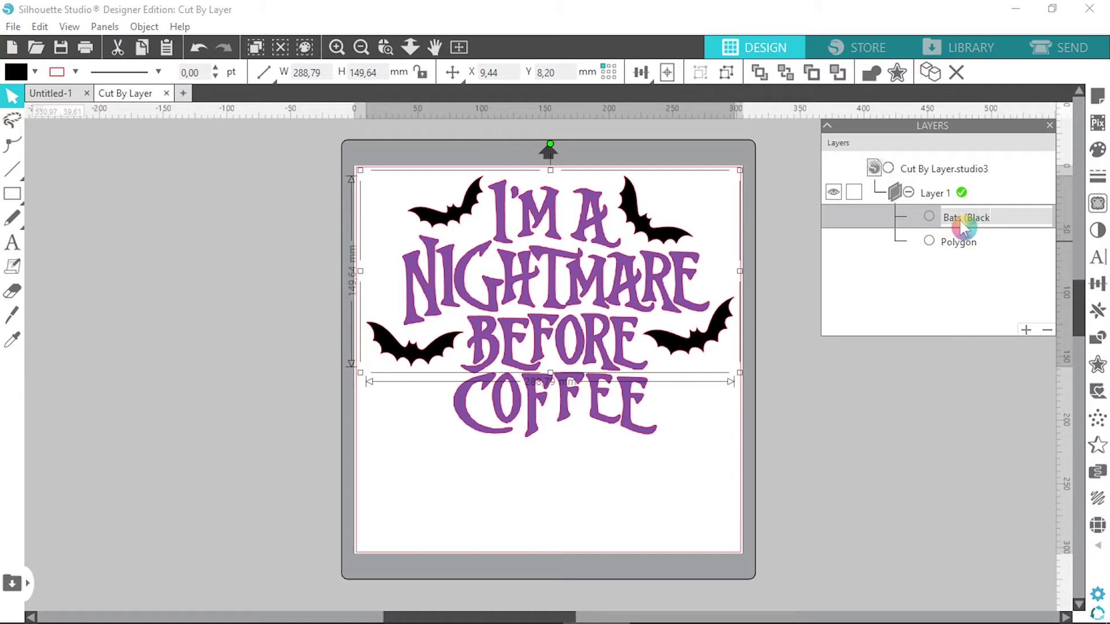
pyautogui.click(983, 252)
pyautogui.doubleClick(976, 243)
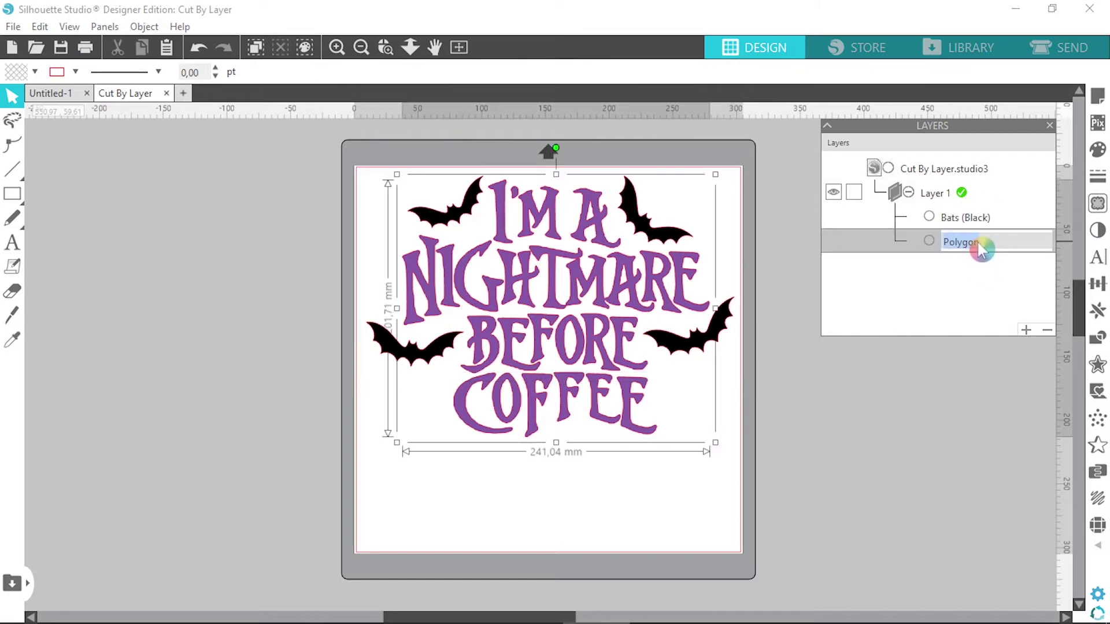
pyautogui.write('Text')
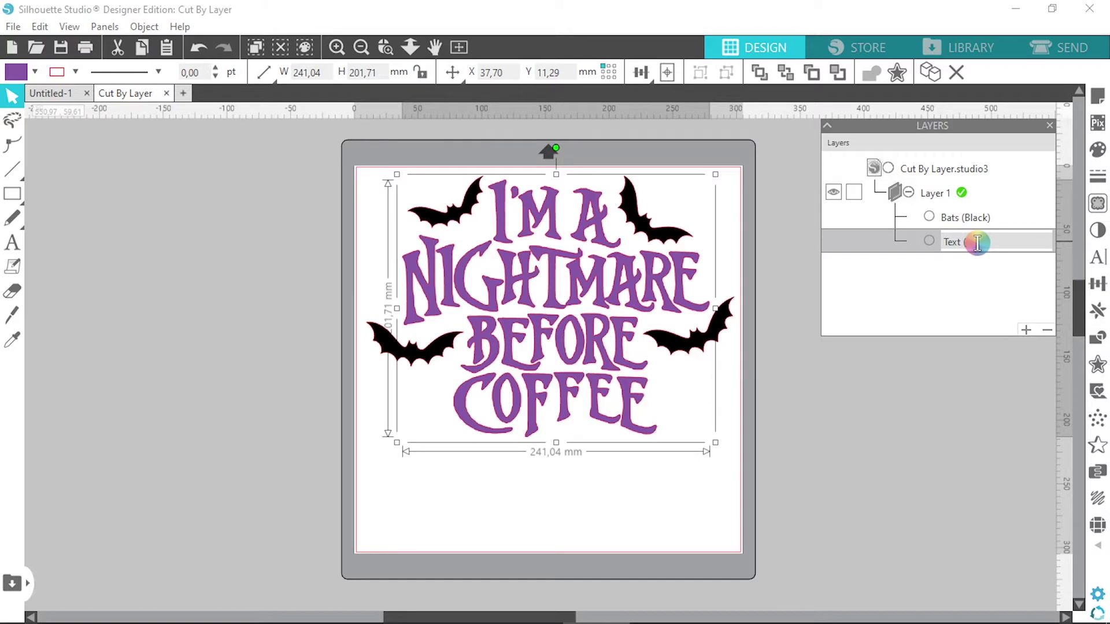
pyautogui.write(' (Purple)')
pyautogui.click(982, 276)
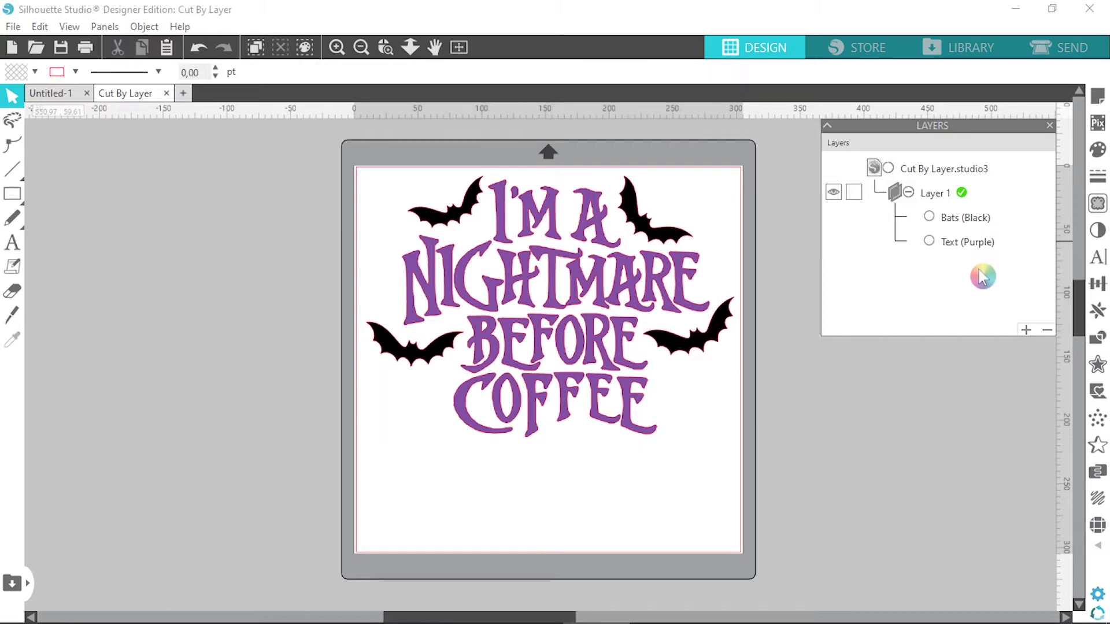
# Add a new layer, naming the original layer 'Black' and the new one 'Purple'
pyautogui.click(1028, 333)
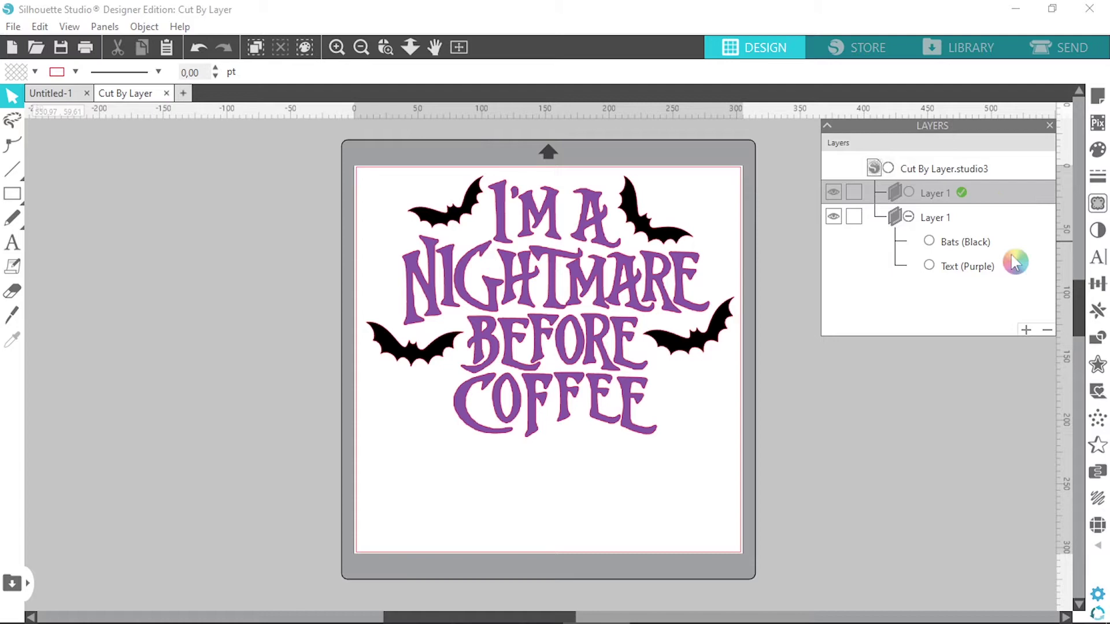
pyautogui.click(1047, 332)
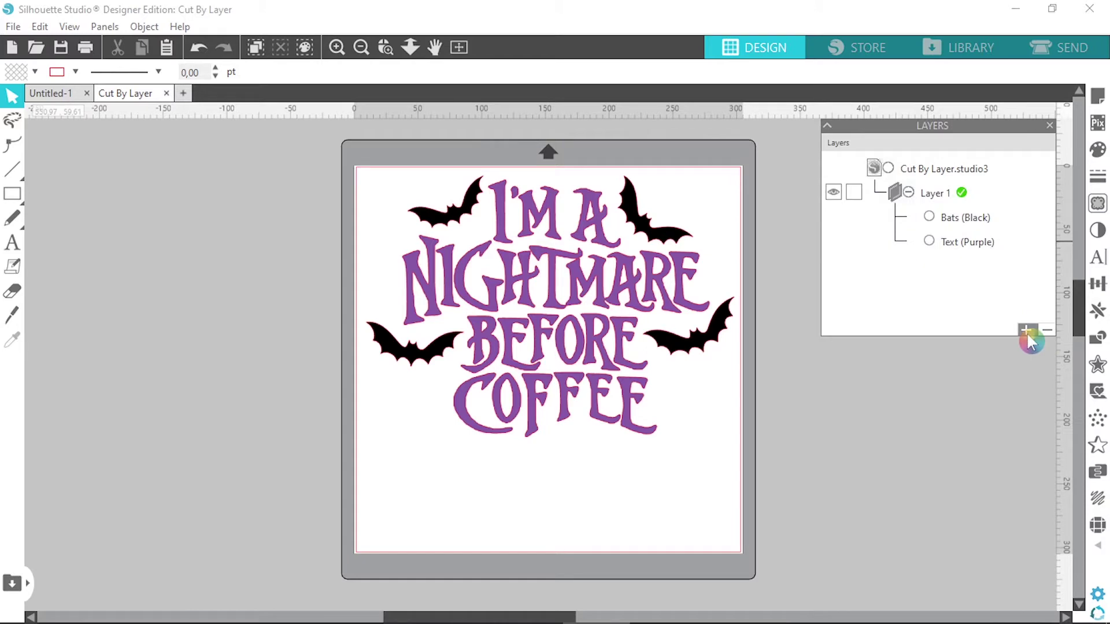
pyautogui.click(1027, 331)
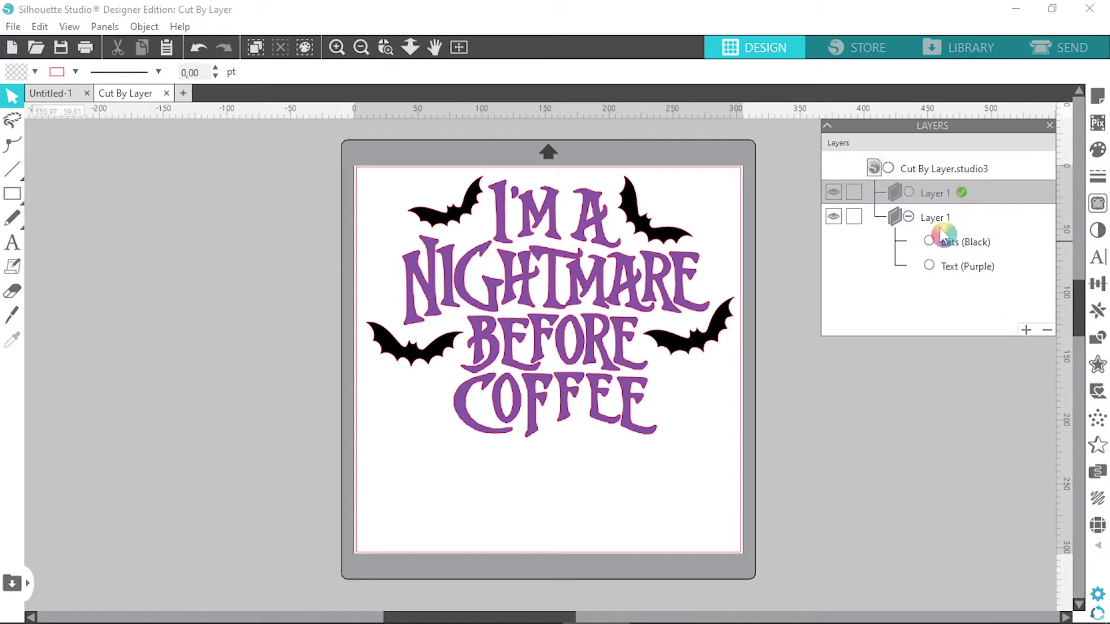
pyautogui.doubleClick(935, 219)
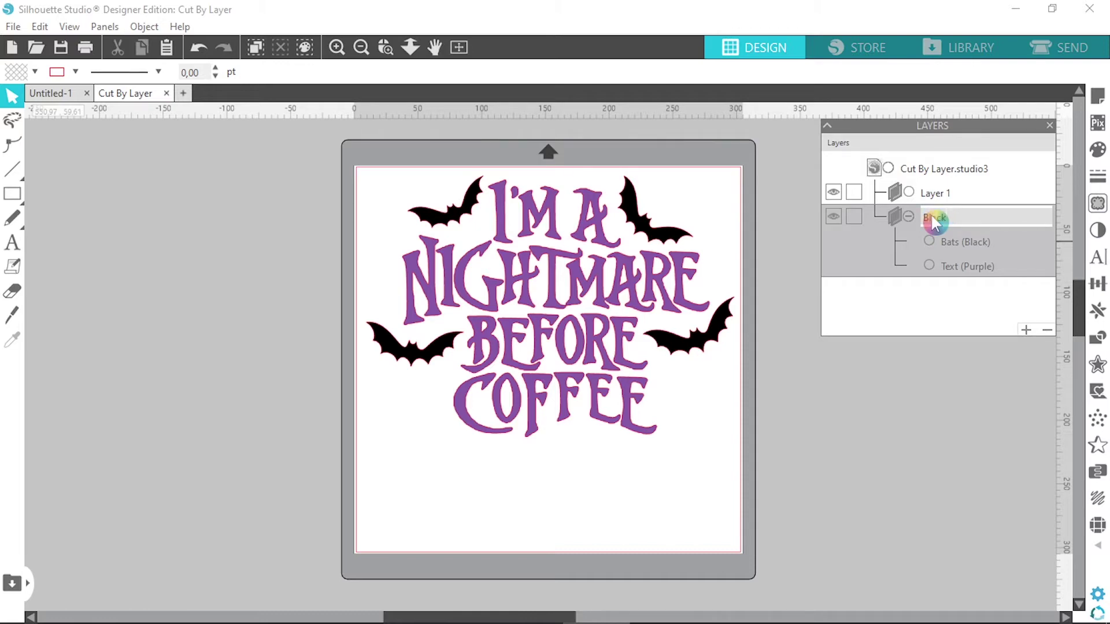
pyautogui.doubleClick(934, 193)
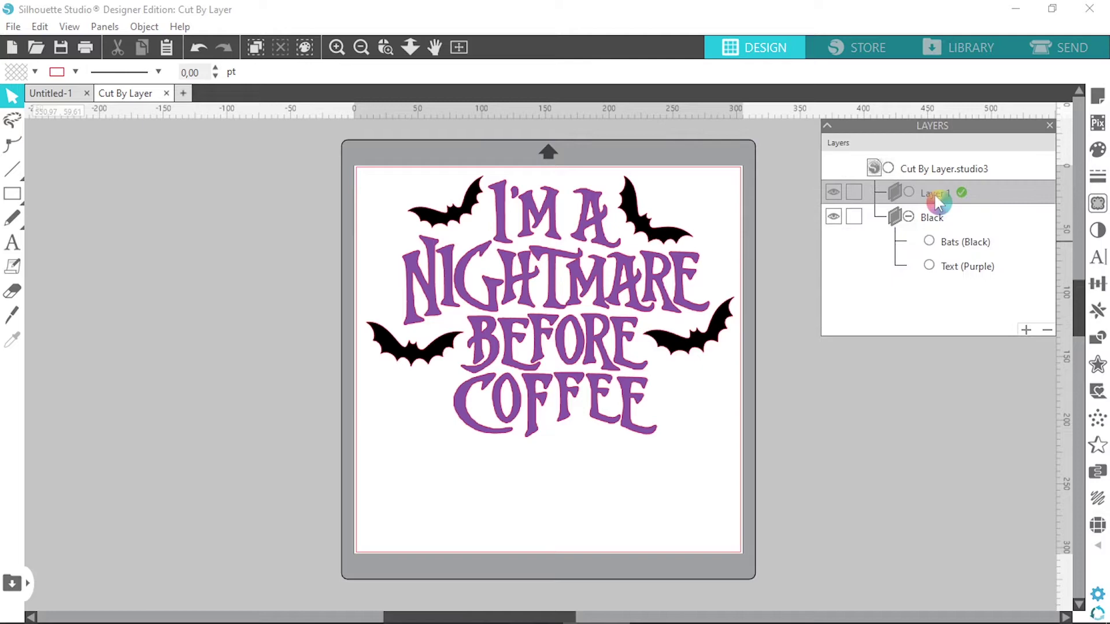
pyautogui.write('P')
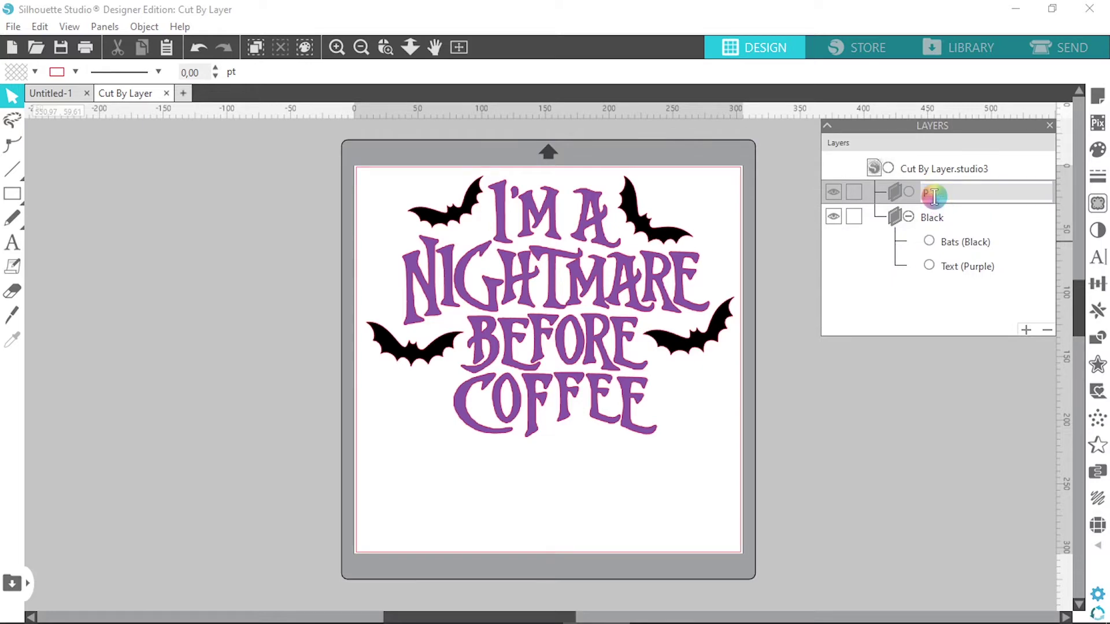
pyautogui.write('urple')
pyautogui.click(961, 319)
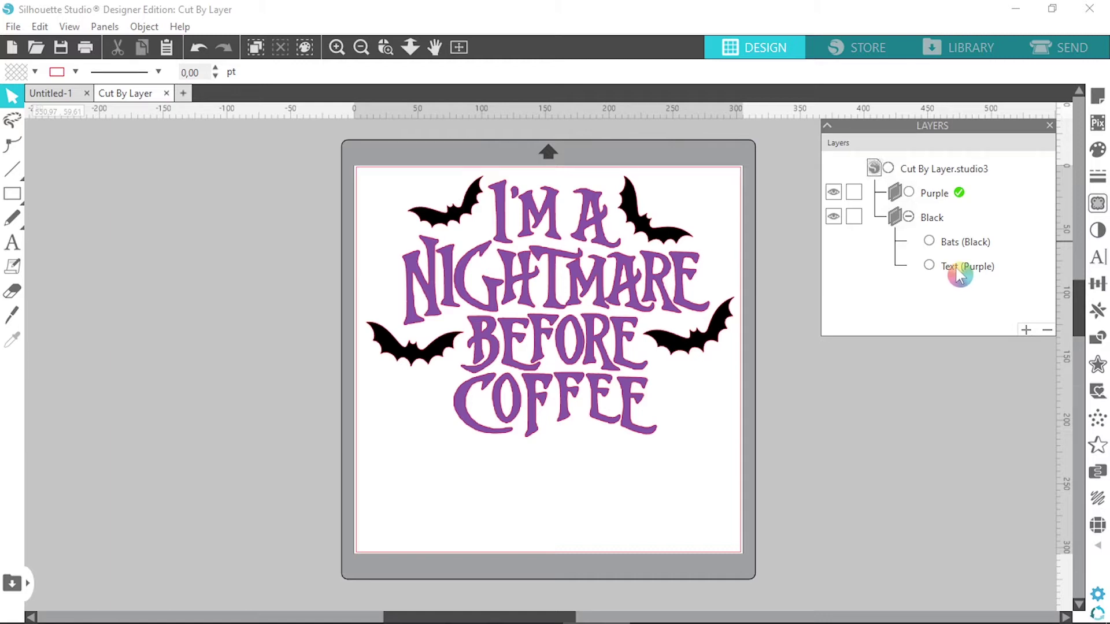
# Move Text (Purple) into the Purple layer, close the Layers panel, and go to Send
pyautogui.moveTo(960, 275); pyautogui.dragTo(950, 215)
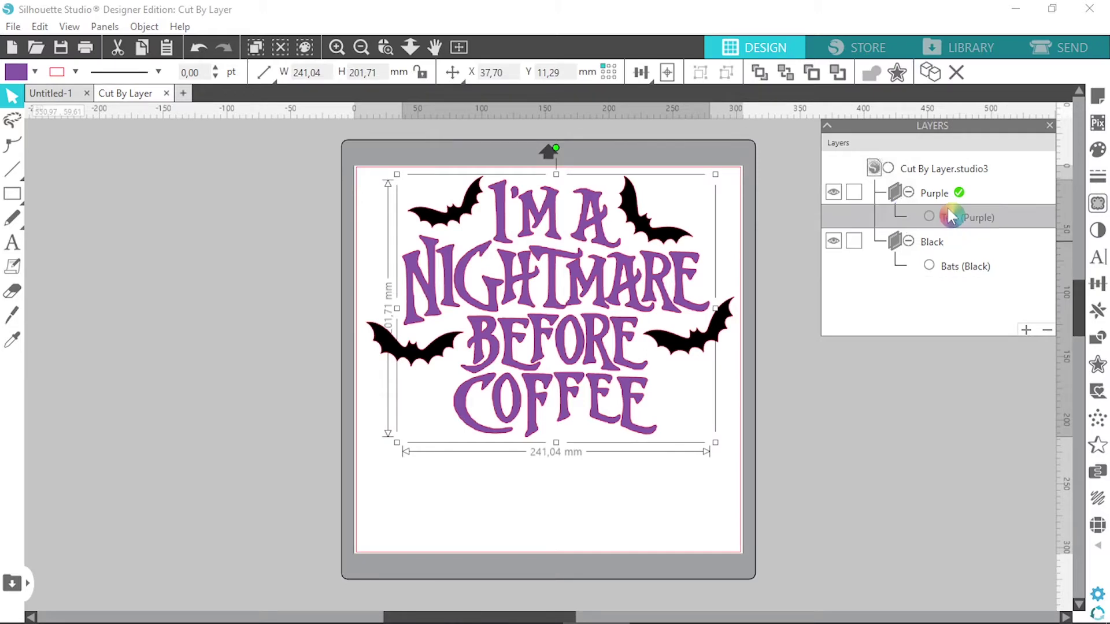
pyautogui.click(963, 315)
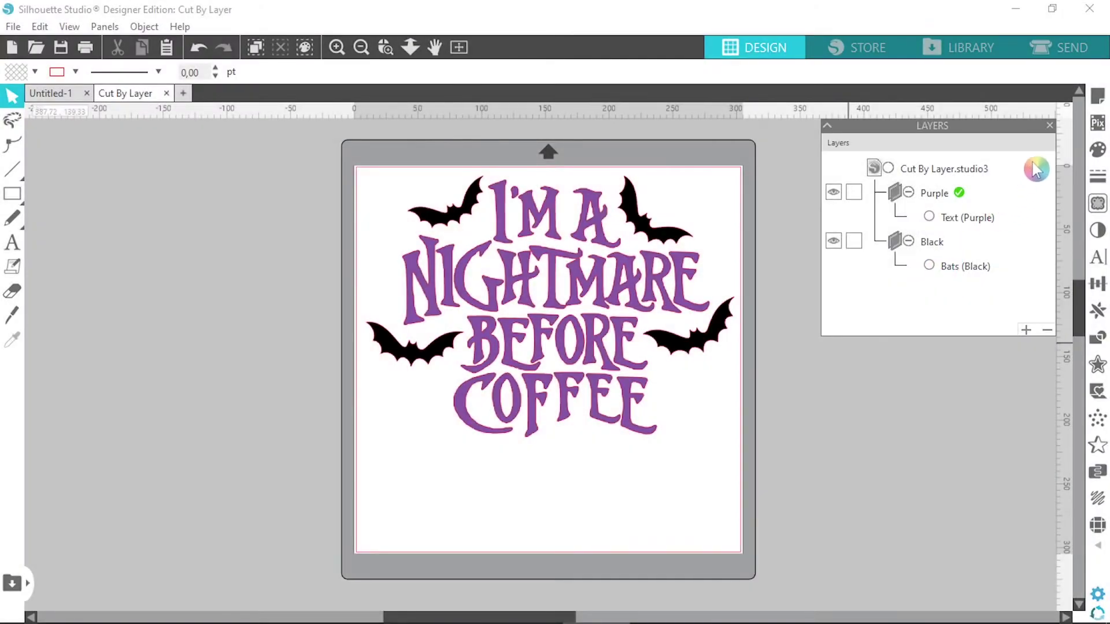
pyautogui.click(1047, 127)
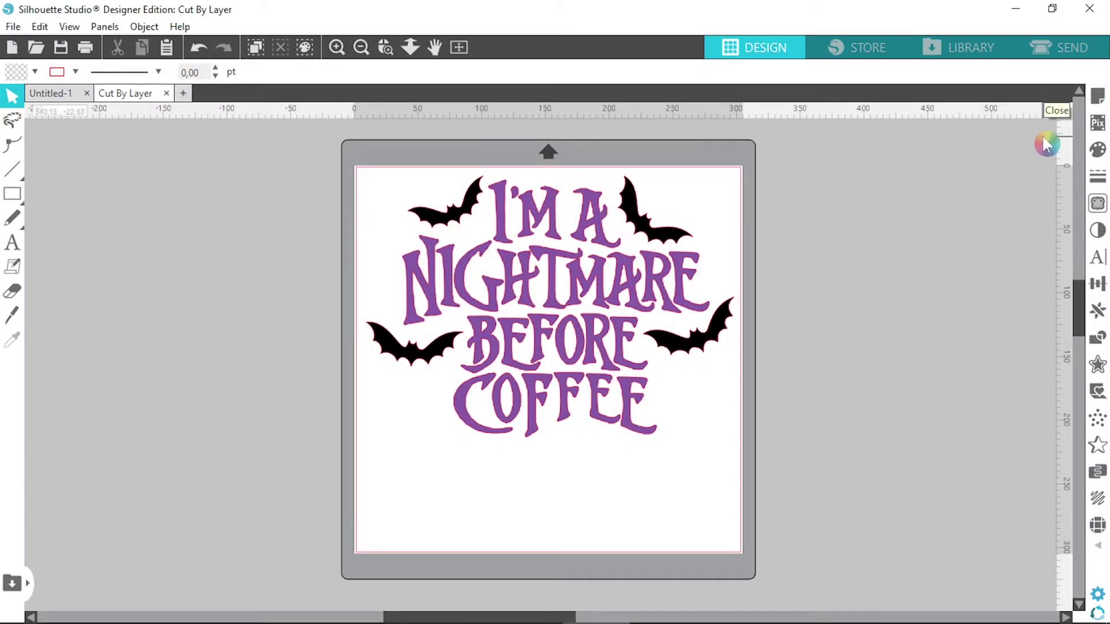
pyautogui.click(1063, 50)
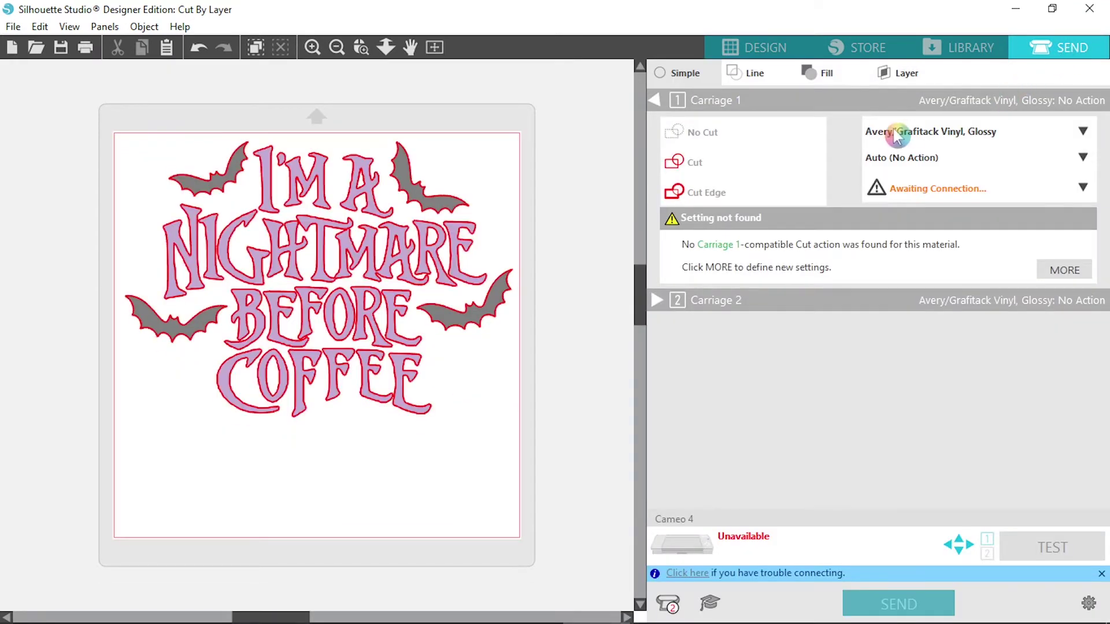
# In the by-layer cut list, keep Black cutting on the first tool and disable its welding
pyautogui.click(893, 78)
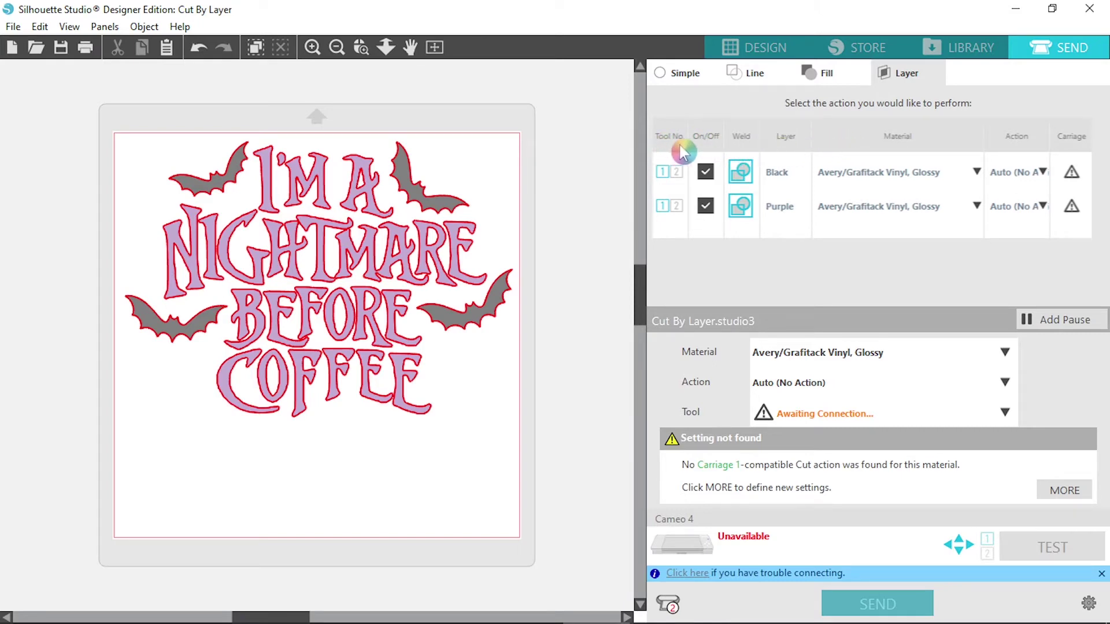
pyautogui.click(677, 173)
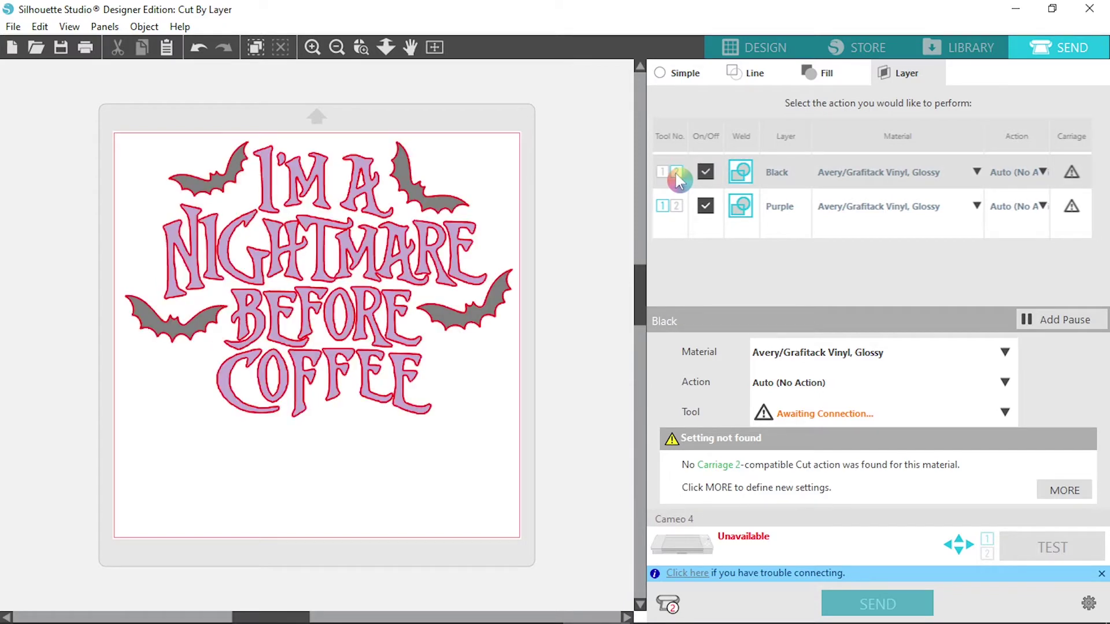
pyautogui.click(662, 173)
pyautogui.click(705, 171)
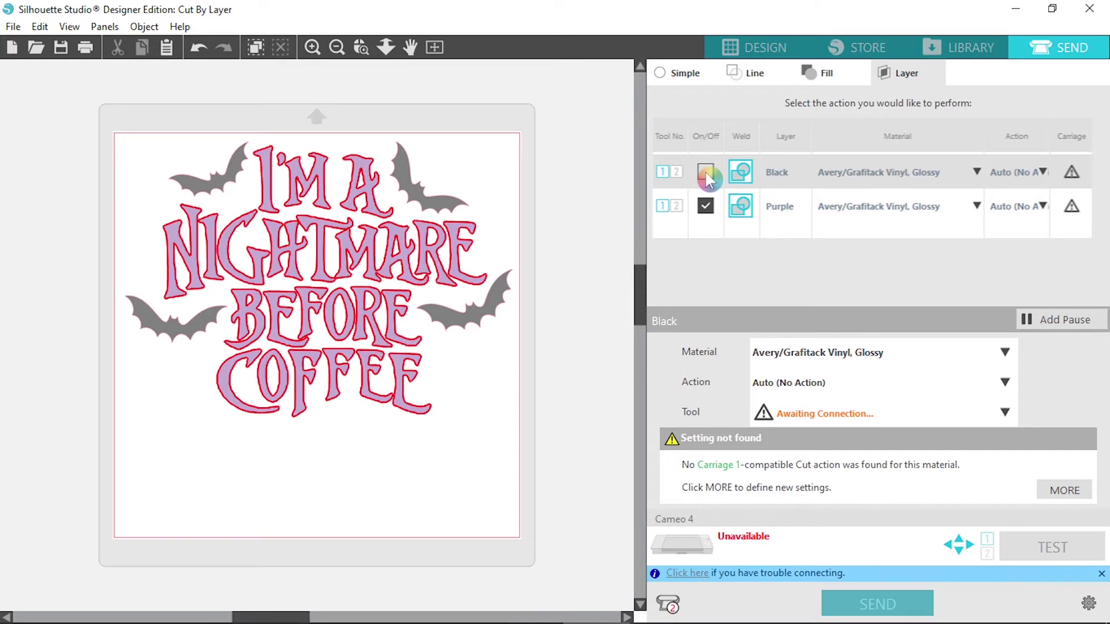
pyautogui.click(705, 172)
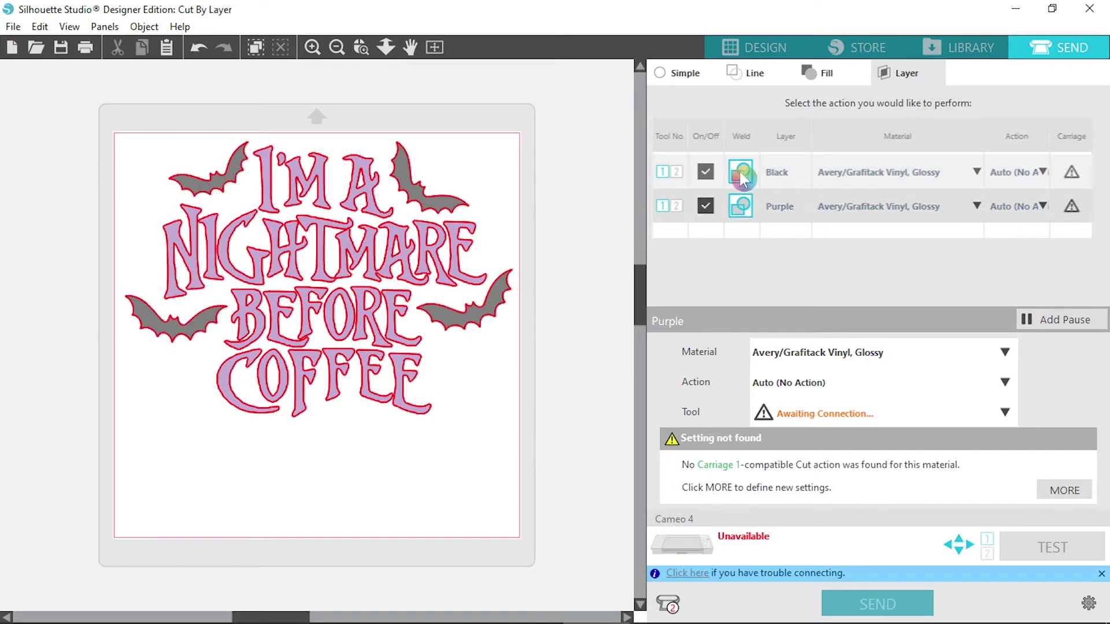
pyautogui.click(739, 170)
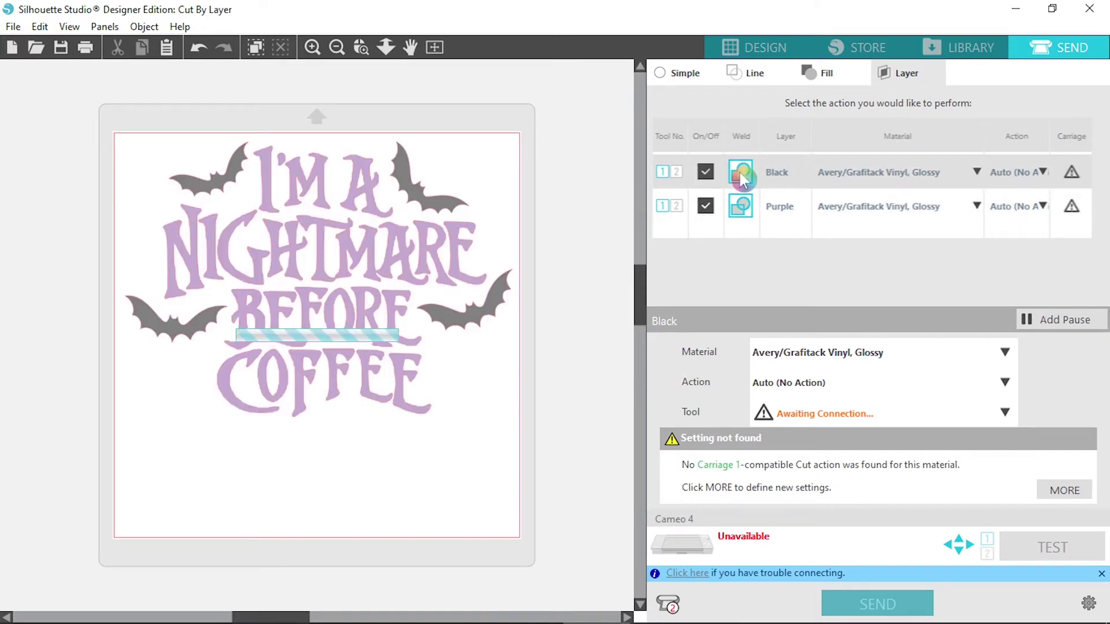
pyautogui.click(739, 171)
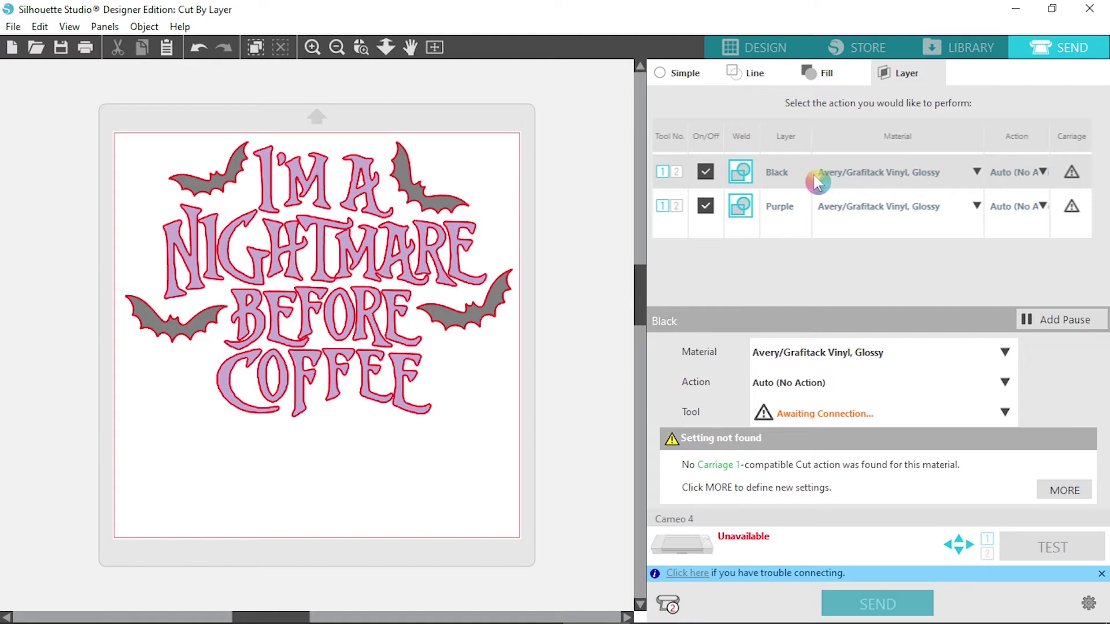
# Set the material to Avery/Grafitack Vinyl, Glossy
pyautogui.click(978, 173)
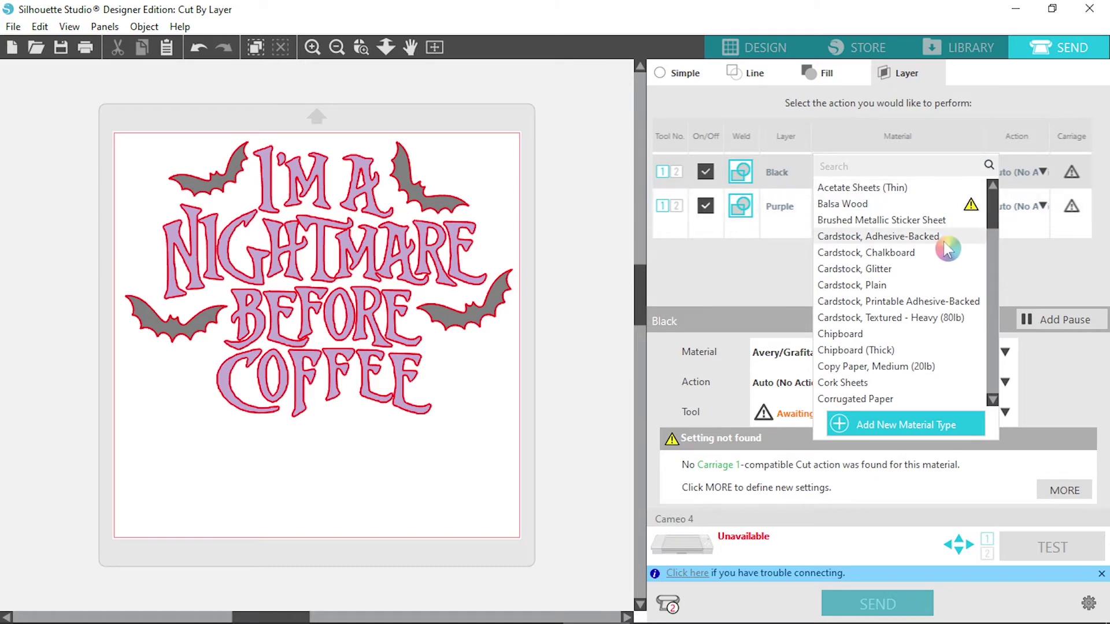
pyautogui.scroll(-3, 944, 237)
pyautogui.scroll(-4, 945, 246)
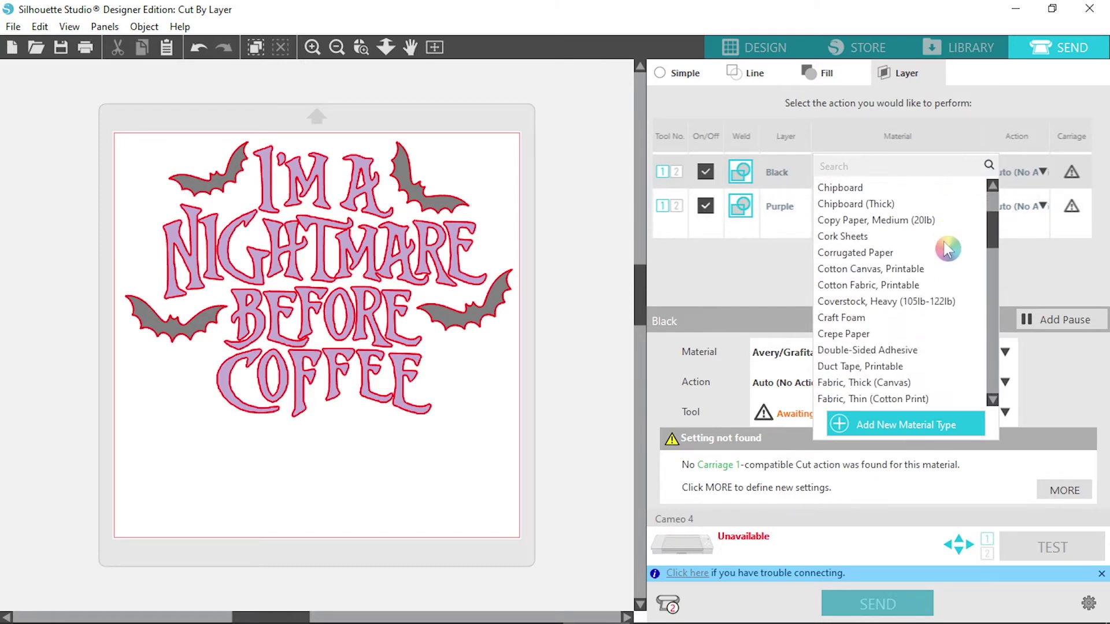
pyautogui.scroll(-3, 945, 248)
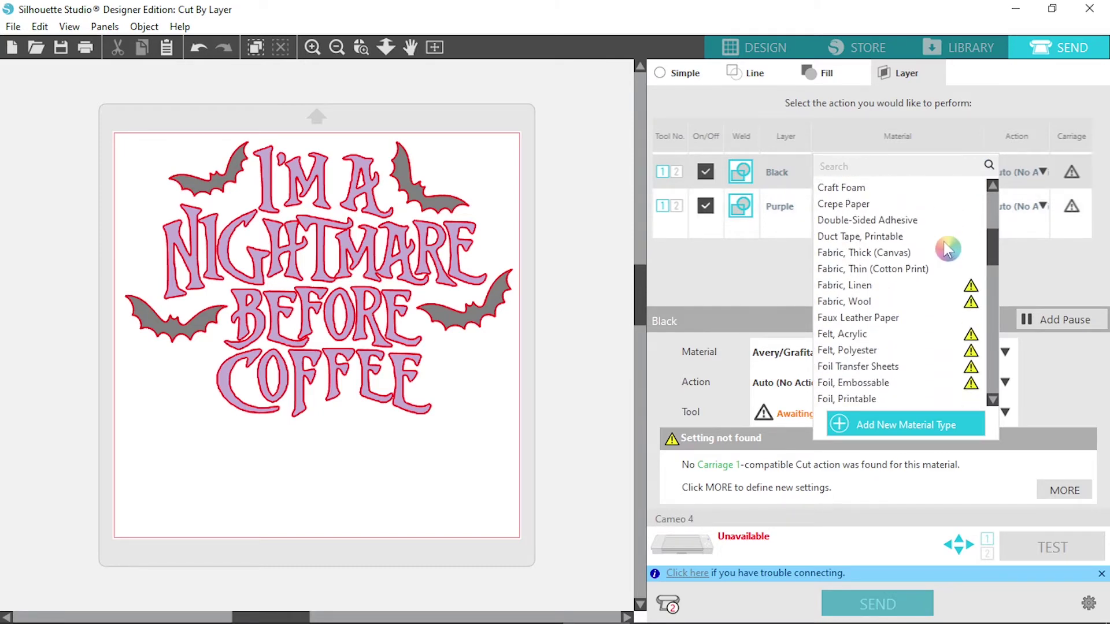
pyautogui.scroll(-3, 946, 249)
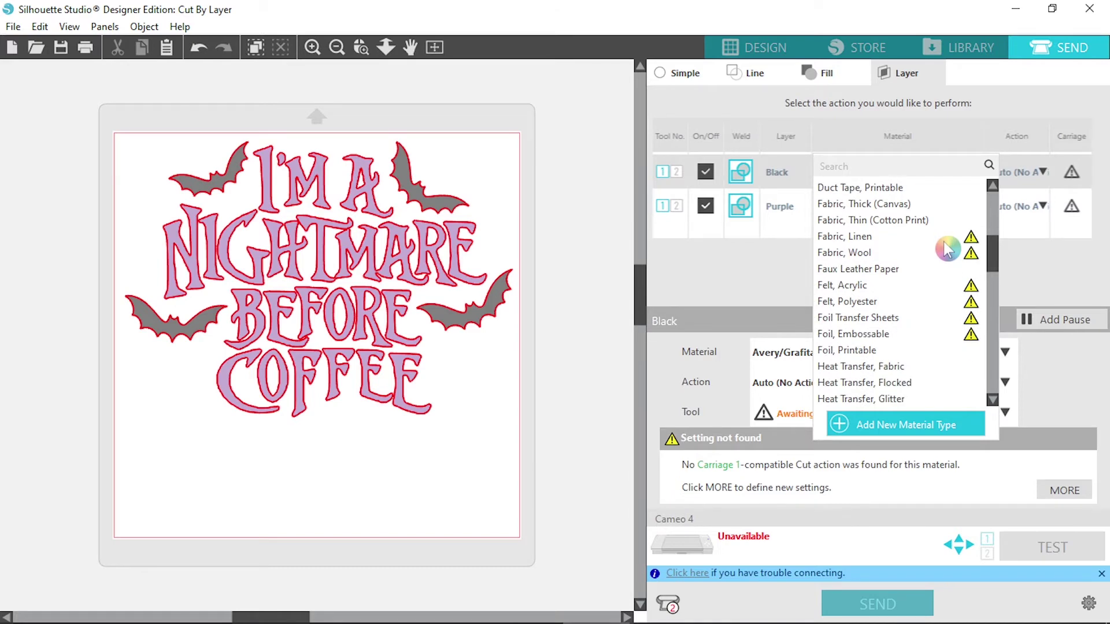
pyautogui.moveTo(994, 326); pyautogui.dragTo(991, 384)
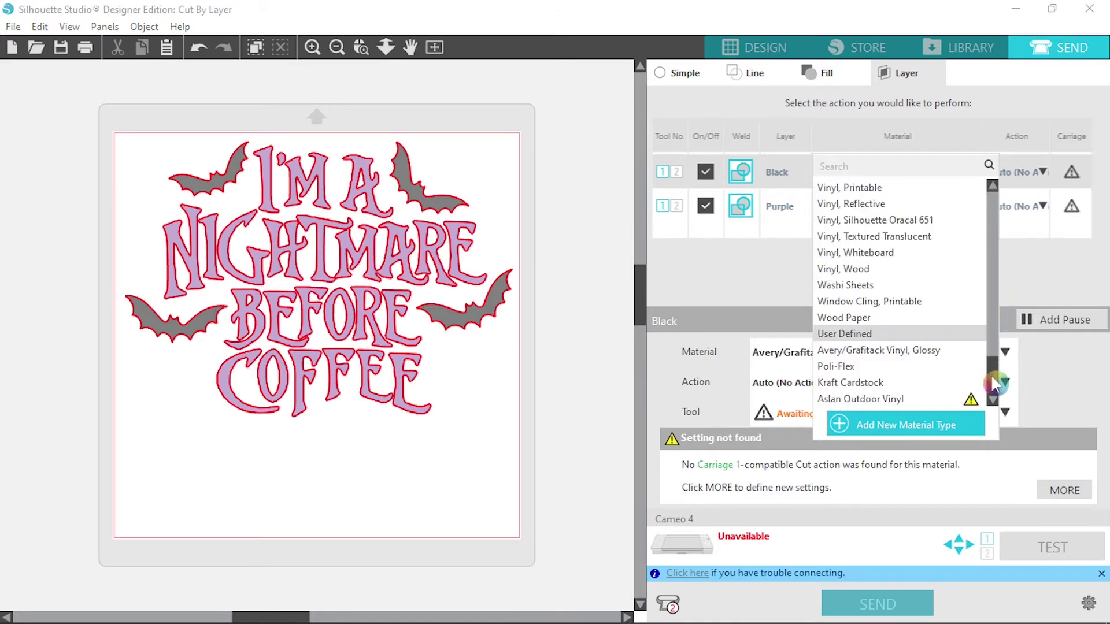
pyautogui.click(940, 348)
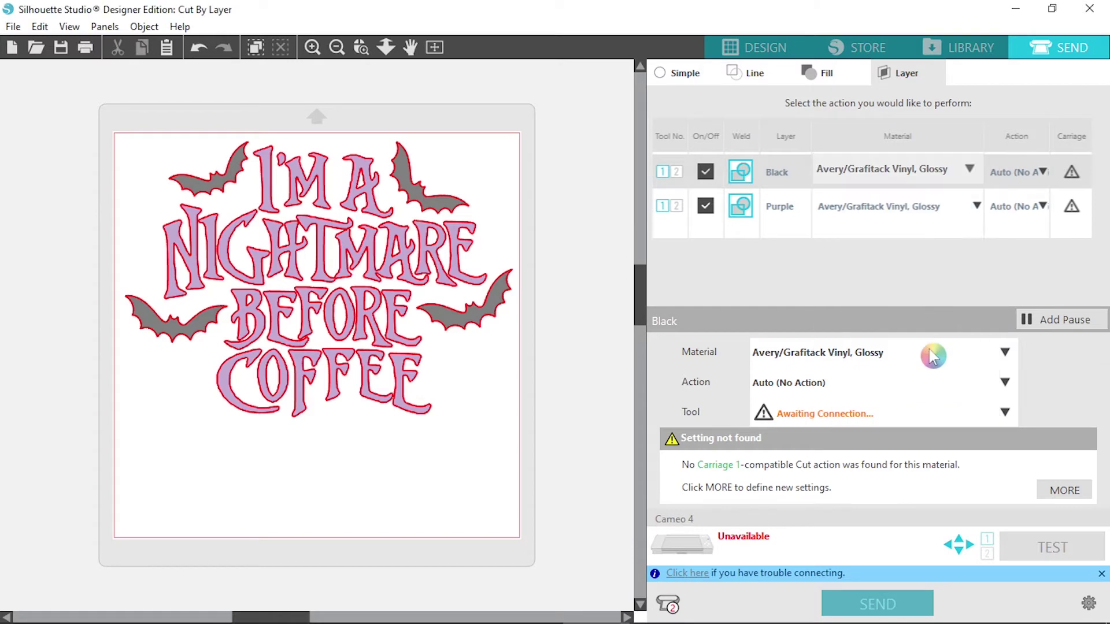
# Set the Action to Cut for both the Black and Purple layers
pyautogui.click(1046, 172)
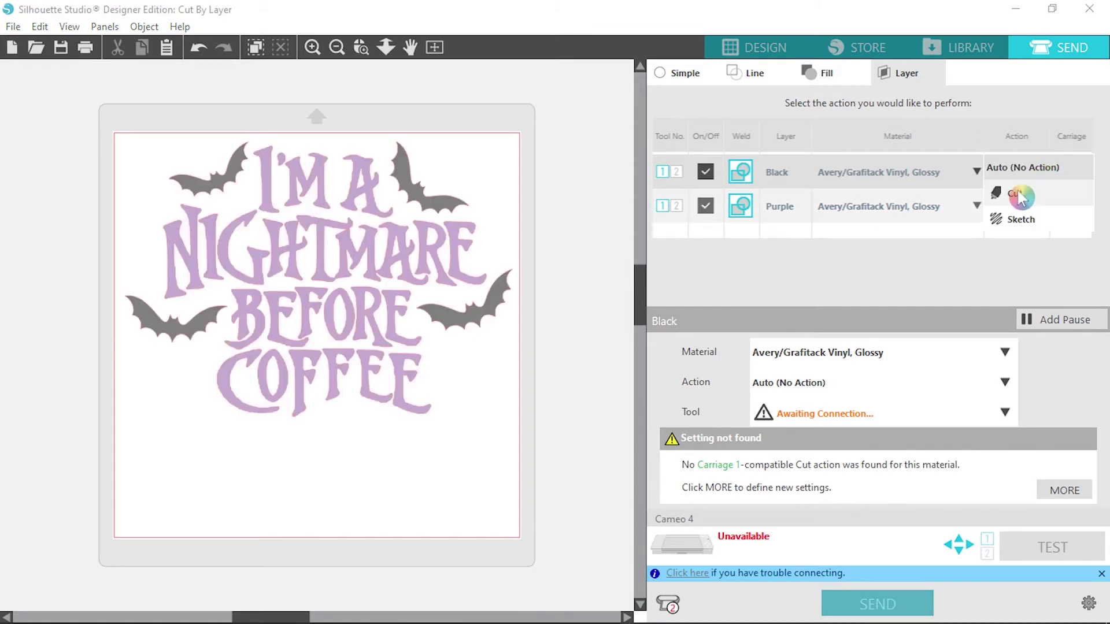
pyautogui.click(1019, 197)
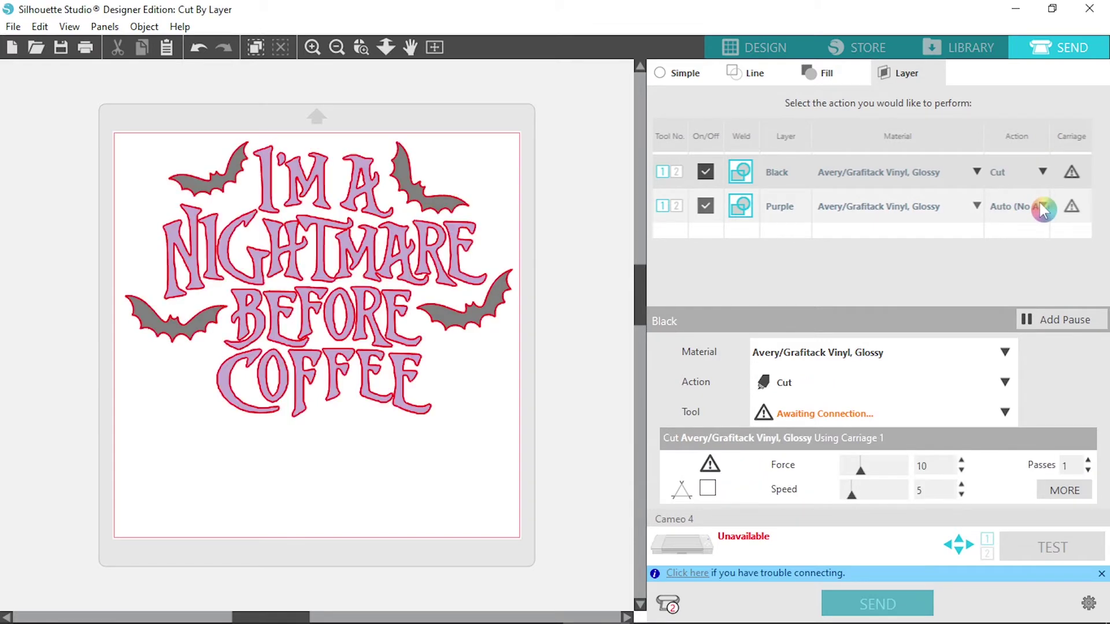
pyautogui.click(1043, 207)
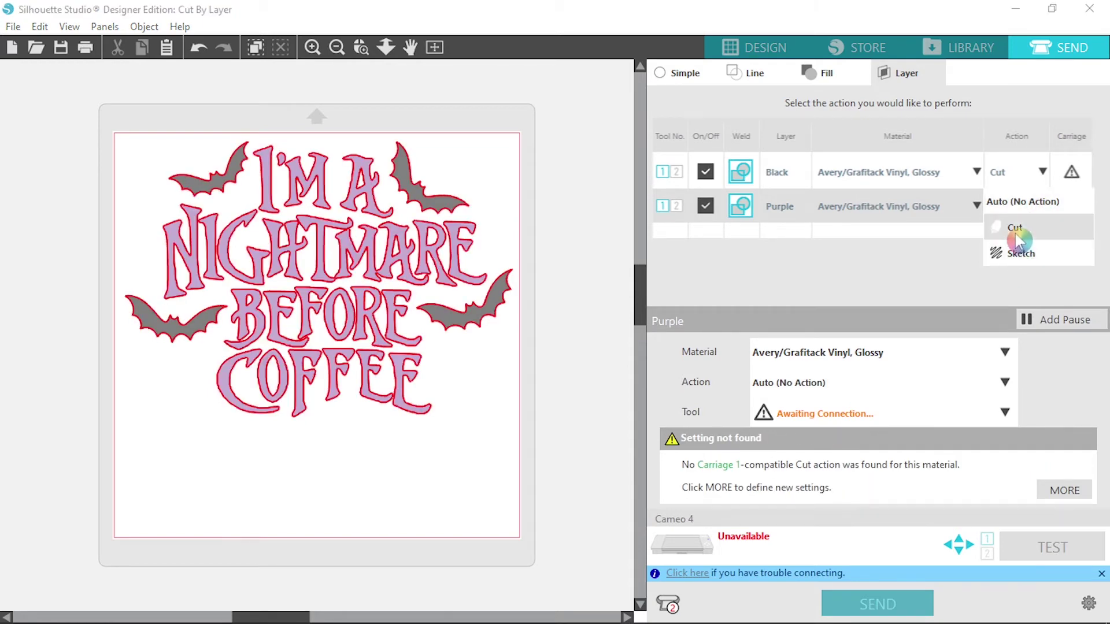
pyautogui.click(1015, 231)
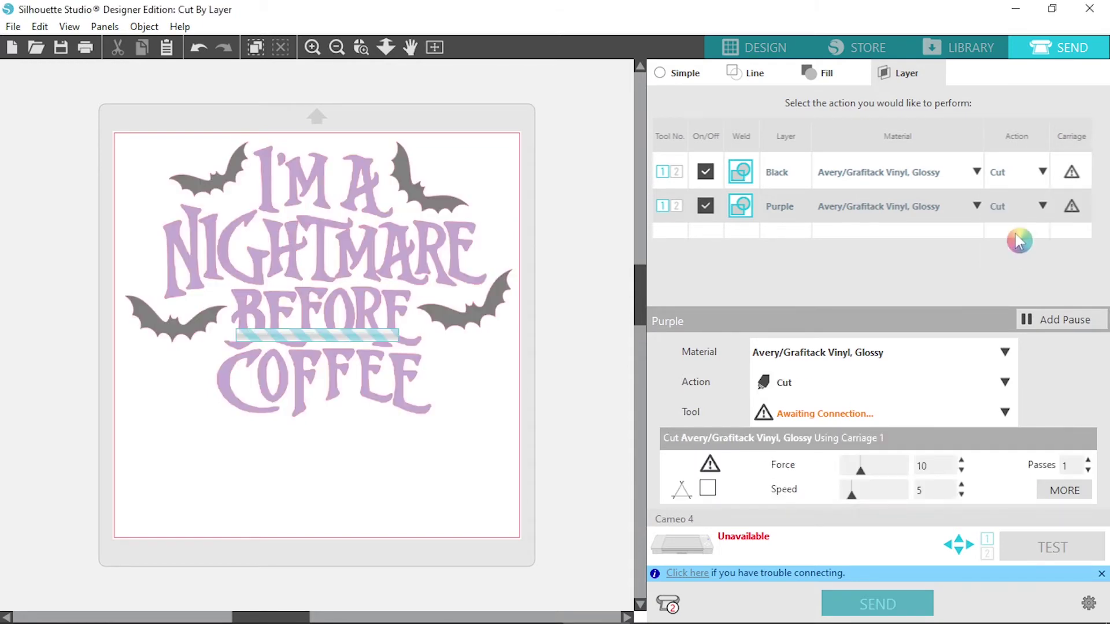
# Choose AutoBlade as the carriage tool for both the Black and Purple layers
pyautogui.click(1073, 177)
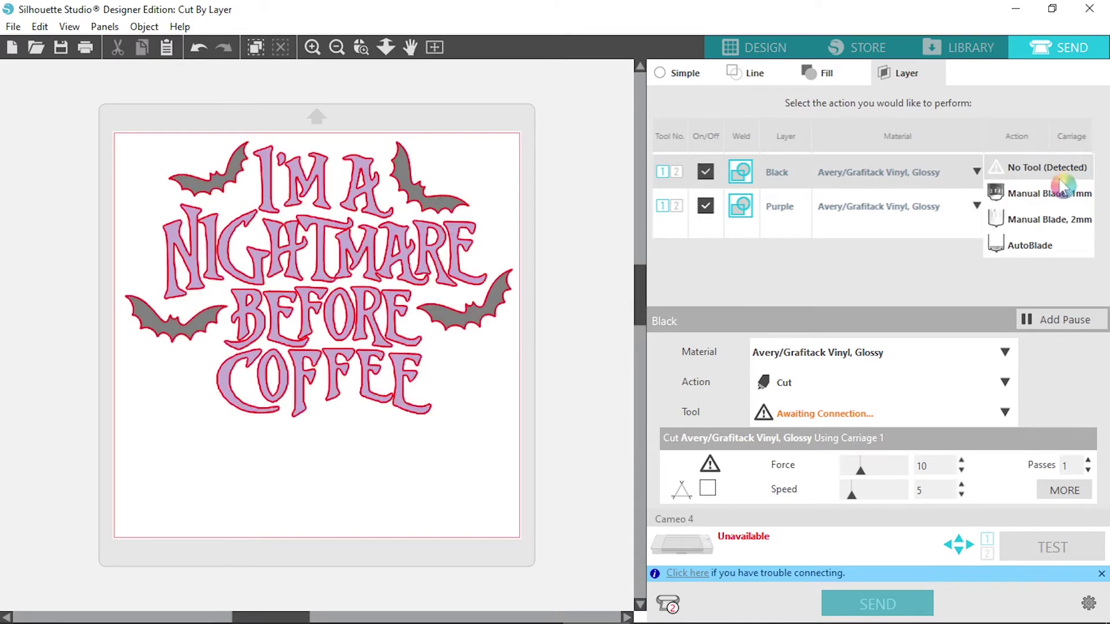
pyautogui.click(1047, 252)
pyautogui.click(1071, 222)
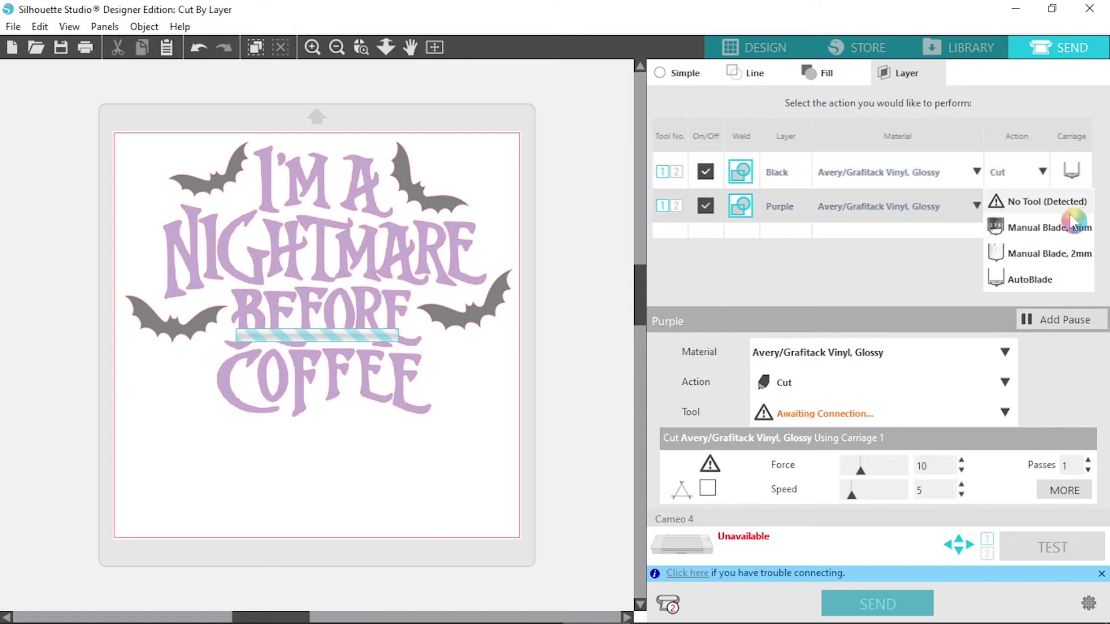
pyautogui.click(1045, 283)
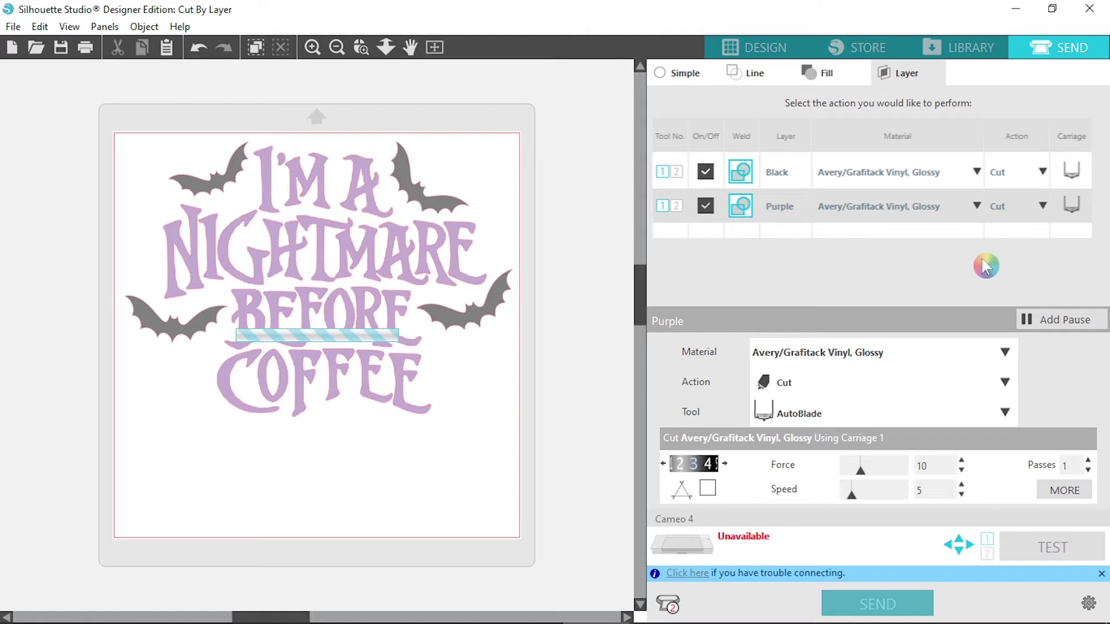
# Insert a pause between the Black and Purple layer cuts
pyautogui.click(1046, 323)
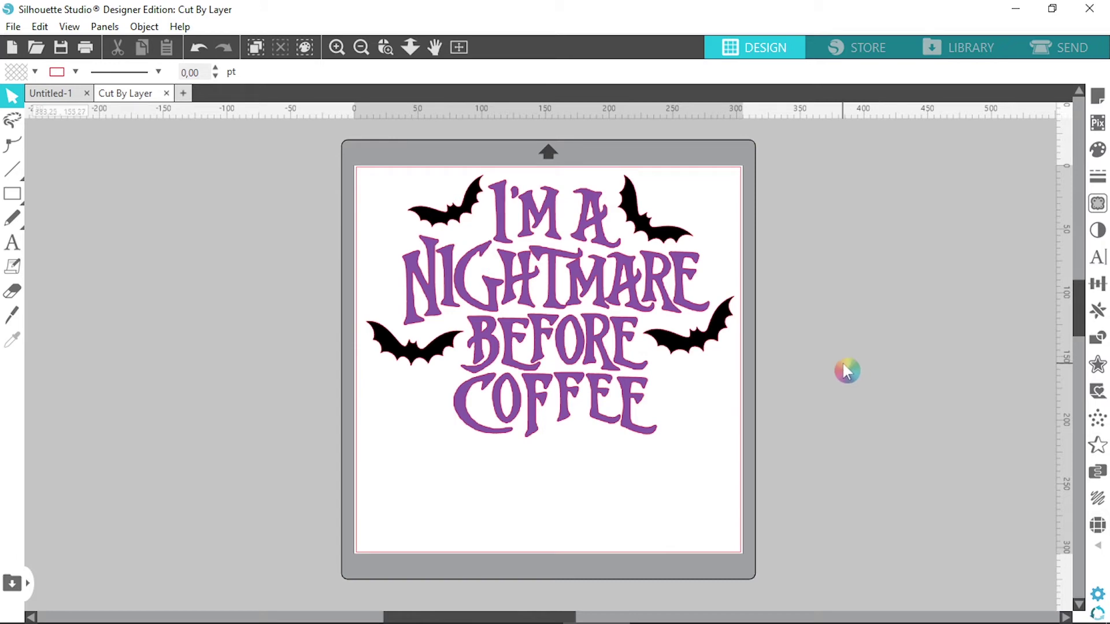
# Ungroup the design into separate pieces
pyautogui.rightClick(690, 345)
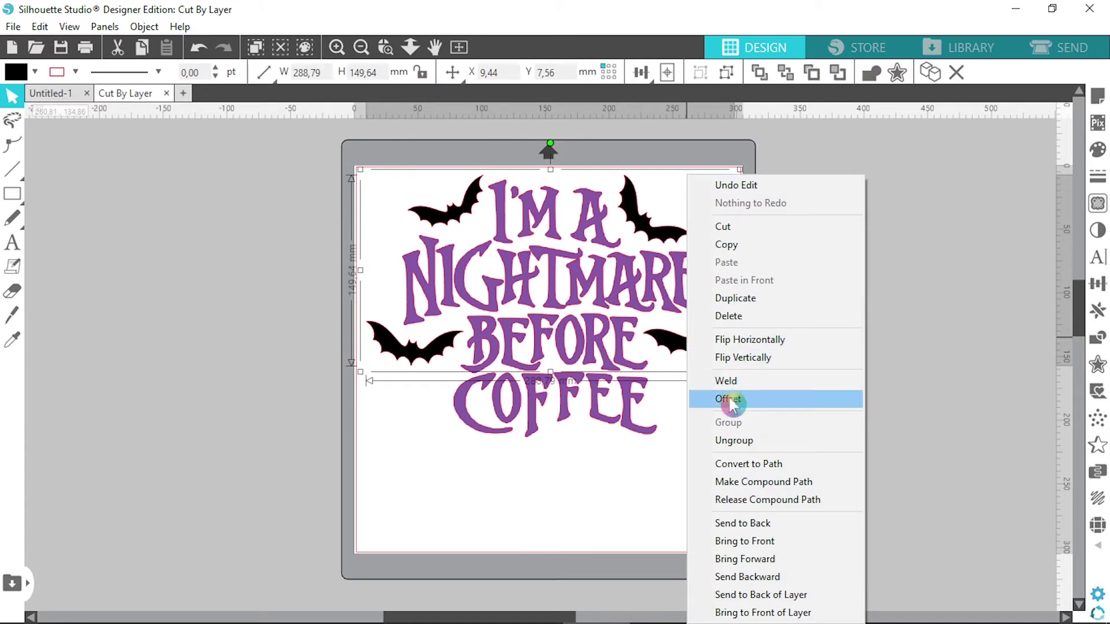
pyautogui.click(731, 441)
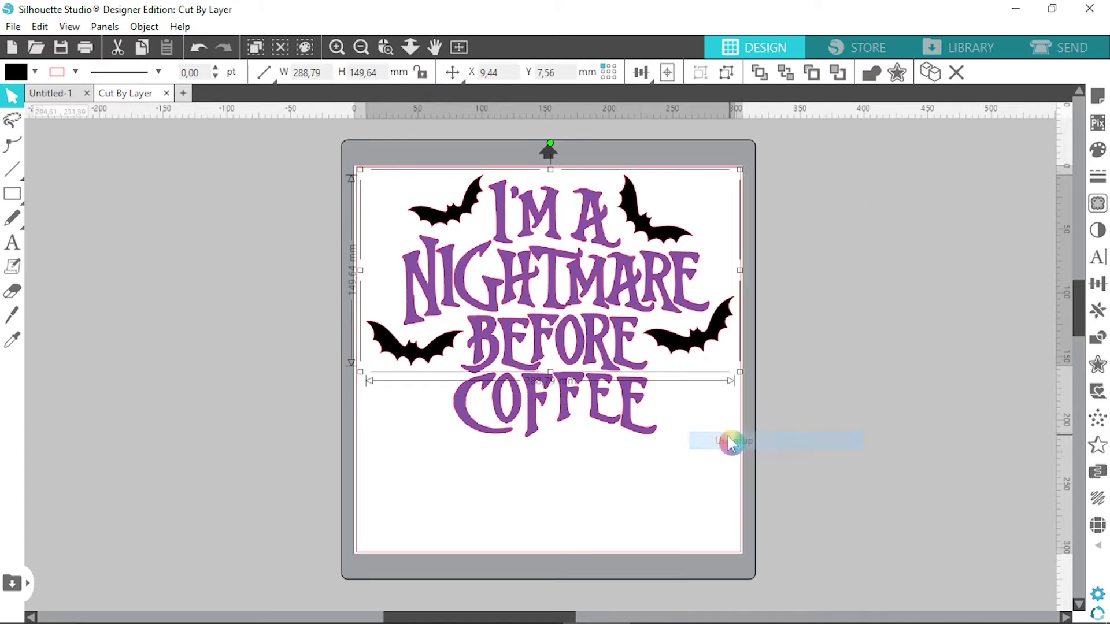
pyautogui.click(752, 335)
# Group the four bats together, then return to the Send screen
pyautogui.click(718, 341)
pyautogui.keyDown('shift'); pyautogui.click(638, 227); pyautogui.keyUp('shift')
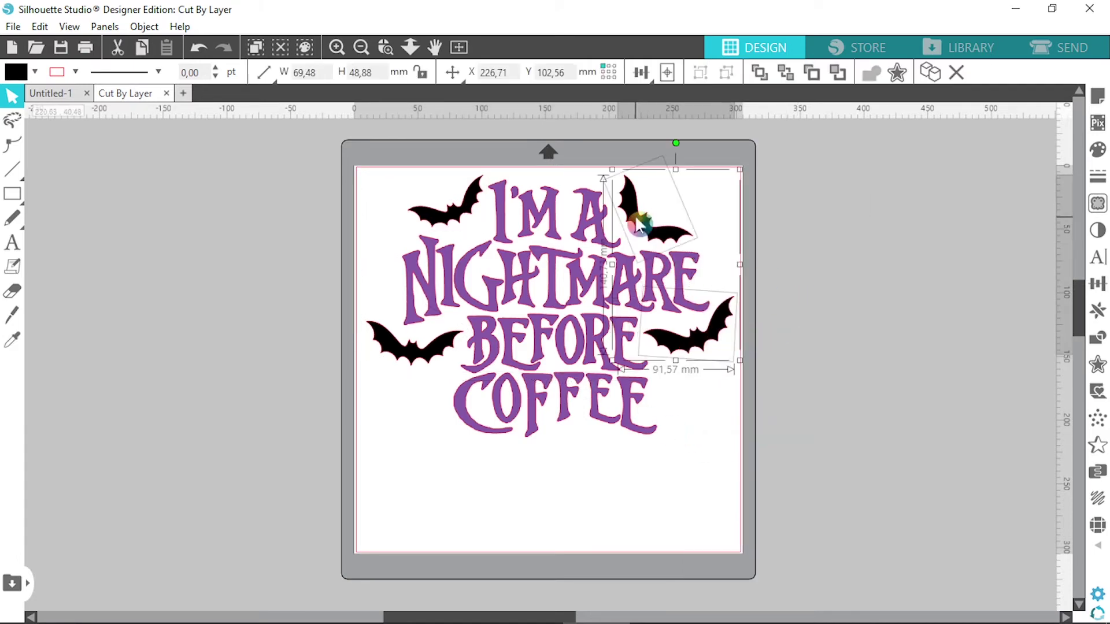
pyautogui.keyDown('shift'); pyautogui.click(444, 230); pyautogui.keyUp('shift')
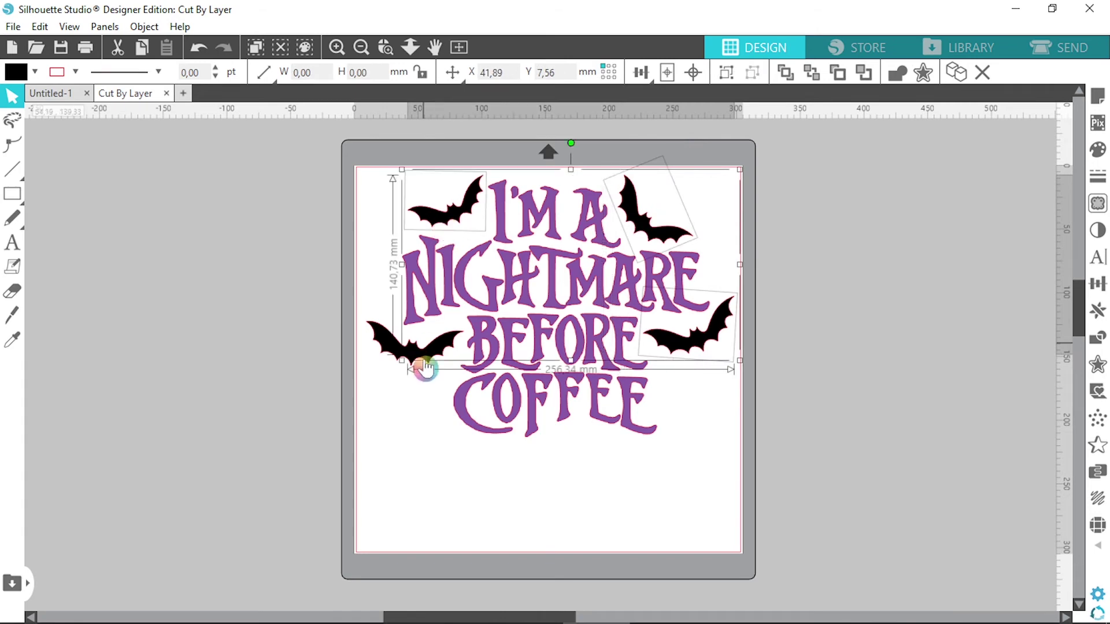
pyautogui.keyDown('shift'); pyautogui.click(384, 347); pyautogui.keyUp('shift')
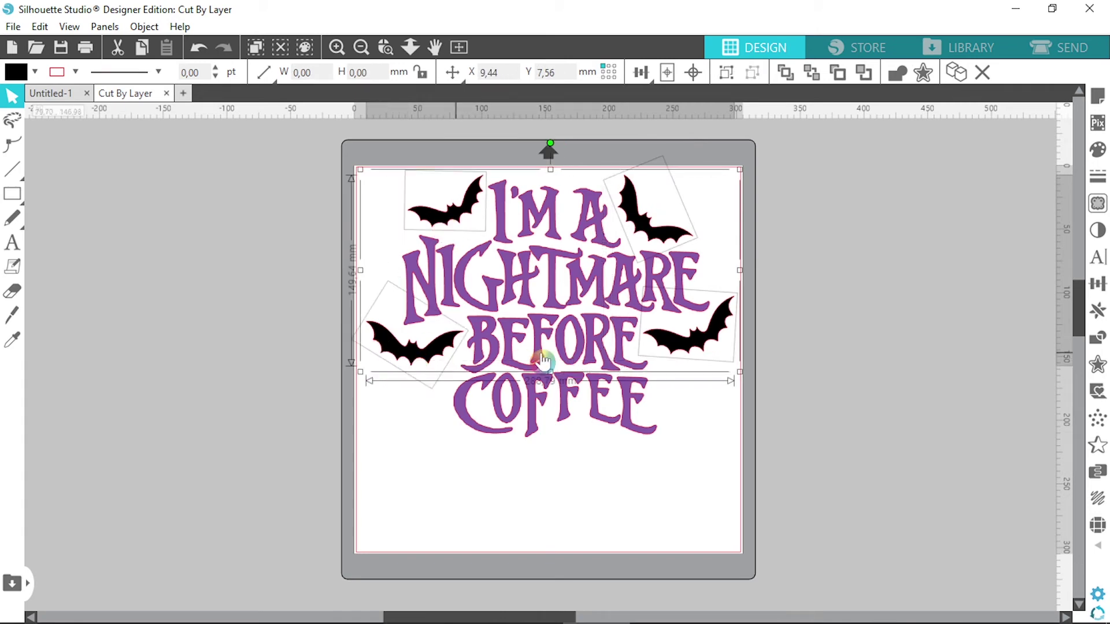
pyautogui.rightClick(717, 338)
pyautogui.click(749, 442)
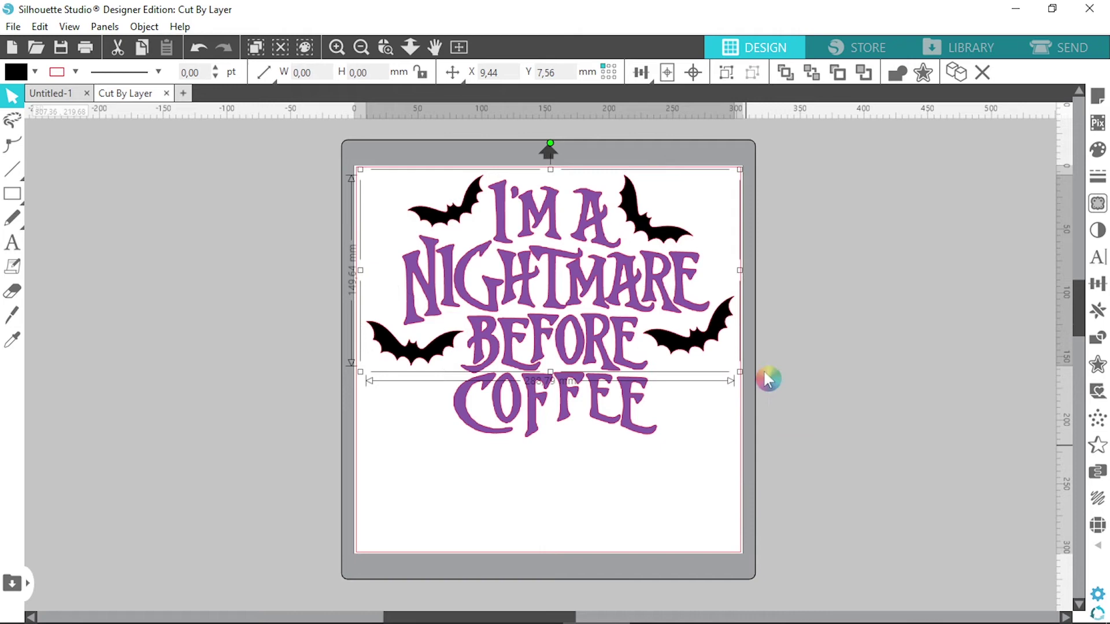
pyautogui.click(760, 389)
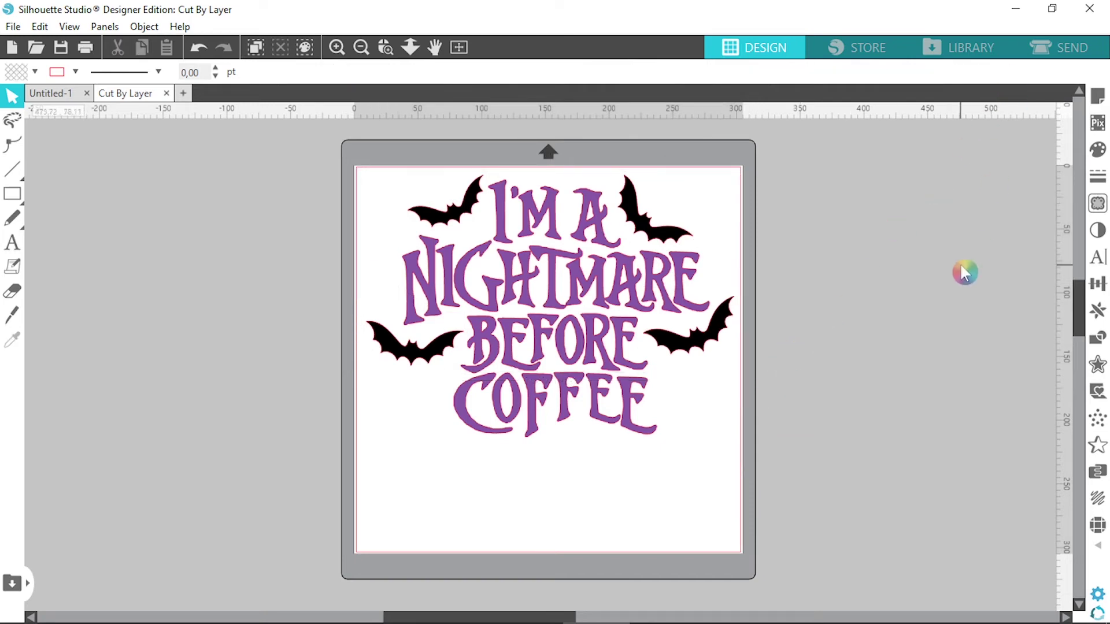
pyautogui.click(1075, 49)
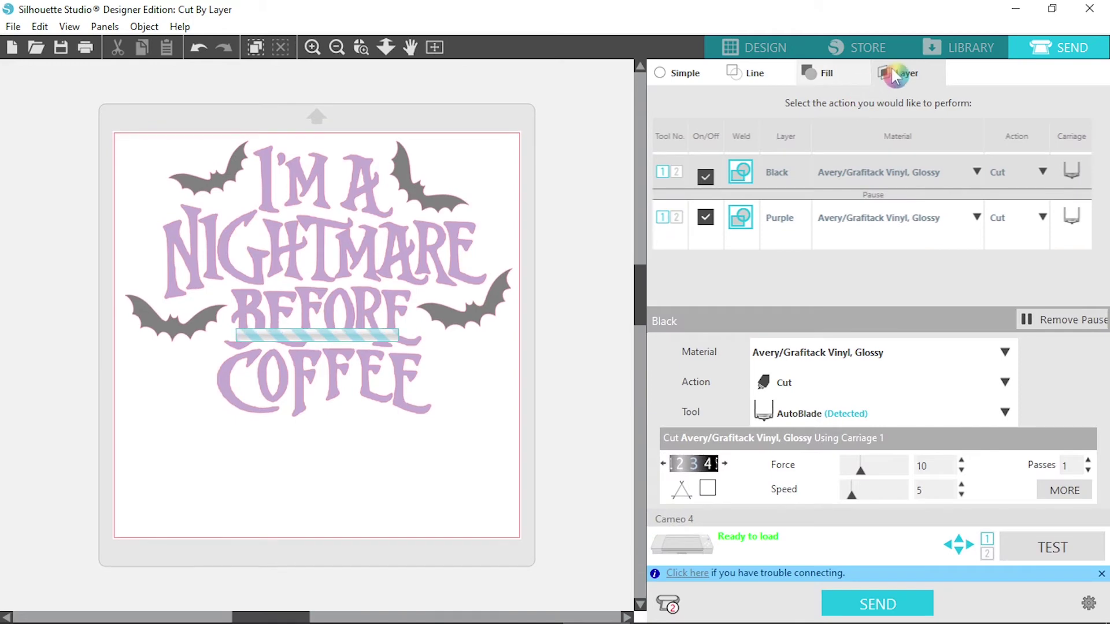
# Switch the Send panel to the Fill tab, listing purple and black as Auto (Cut)
pyautogui.click(831, 77)
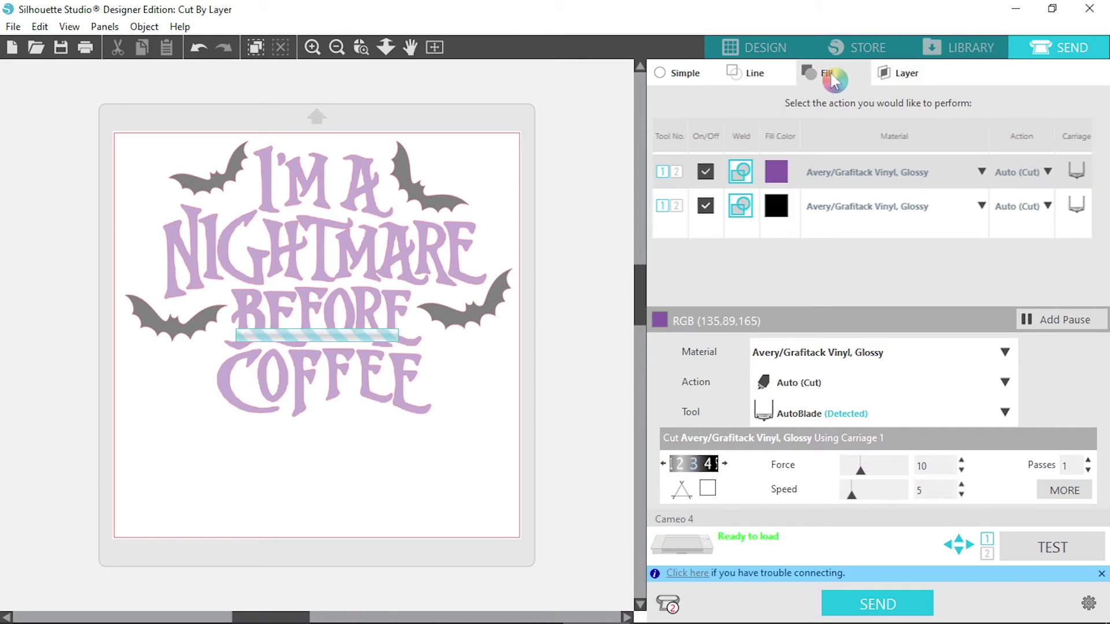